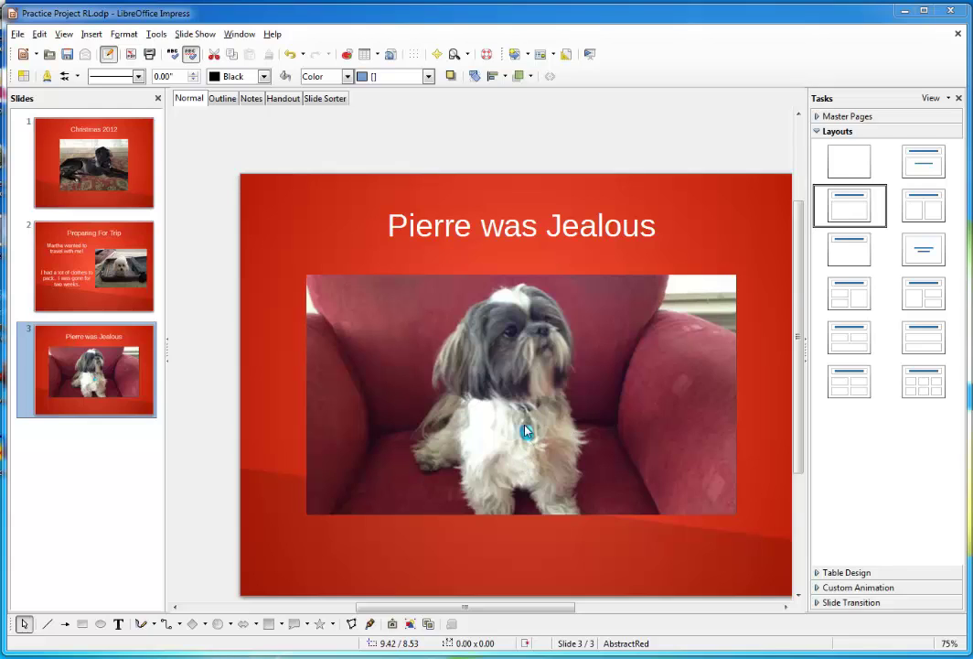
- Add slide 4 with the Title, 6 Content layout and type the title 'Christmas Treats'
{"action": "left_click", "coordinate": [528, 56]}
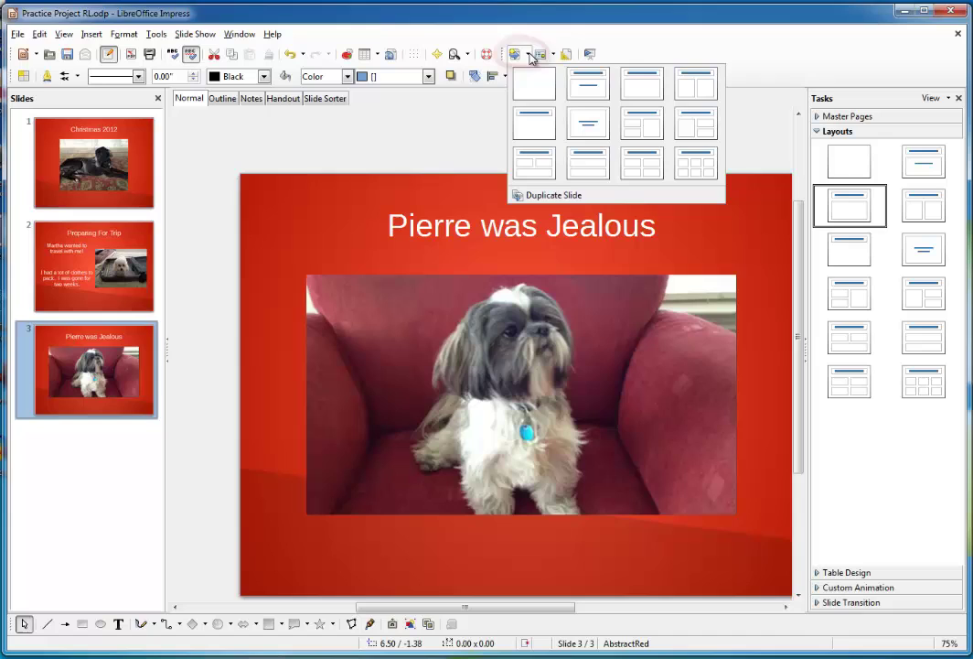
{"action": "left_click", "coordinate": [690, 171]}
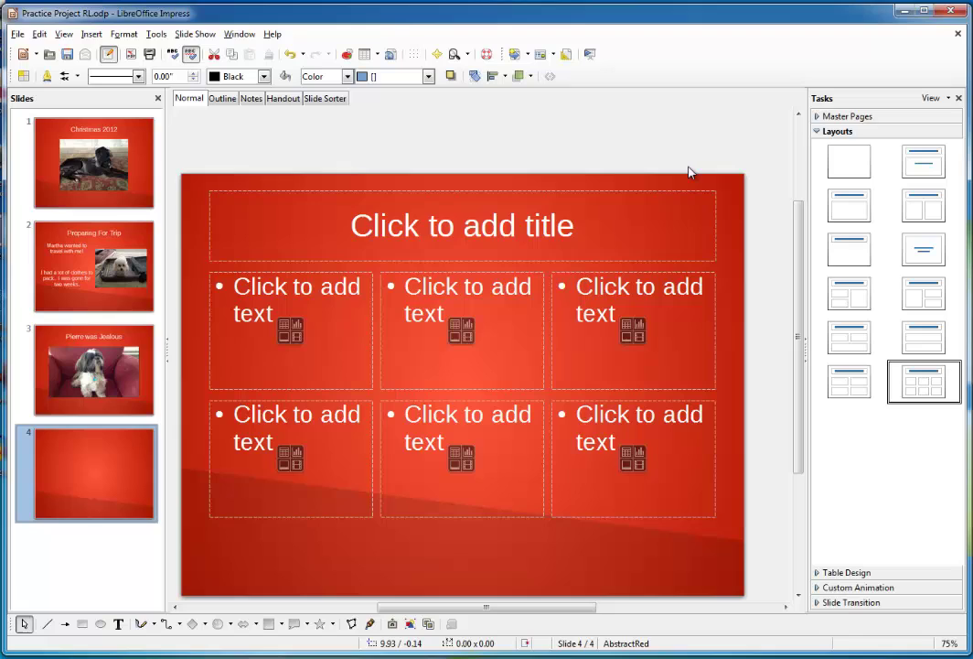
{"action": "left_click", "coordinate": [509, 217]}
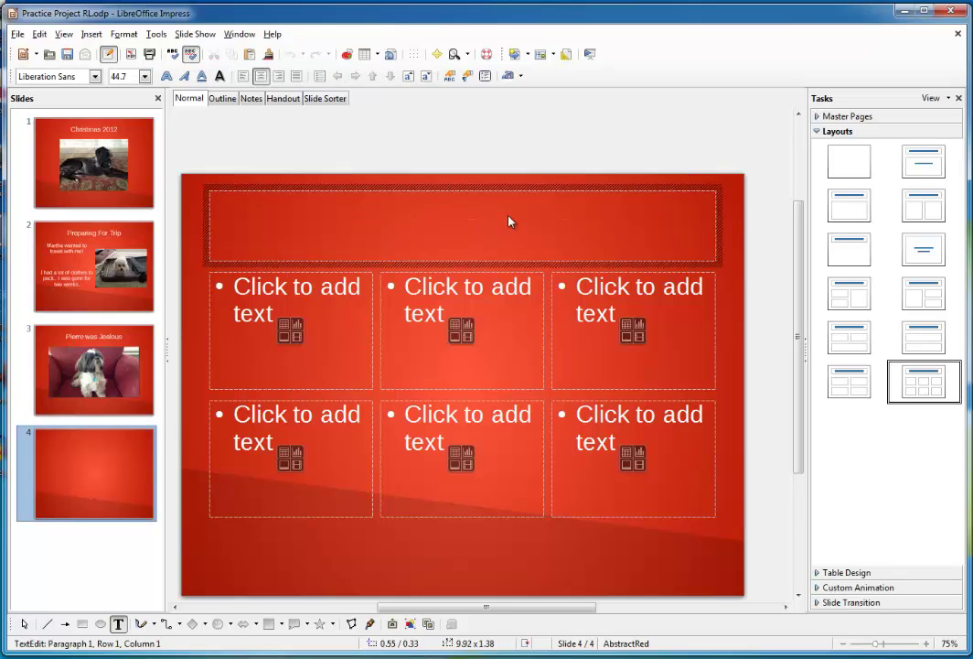
{"action": "type", "text": "Christmas Treas"}
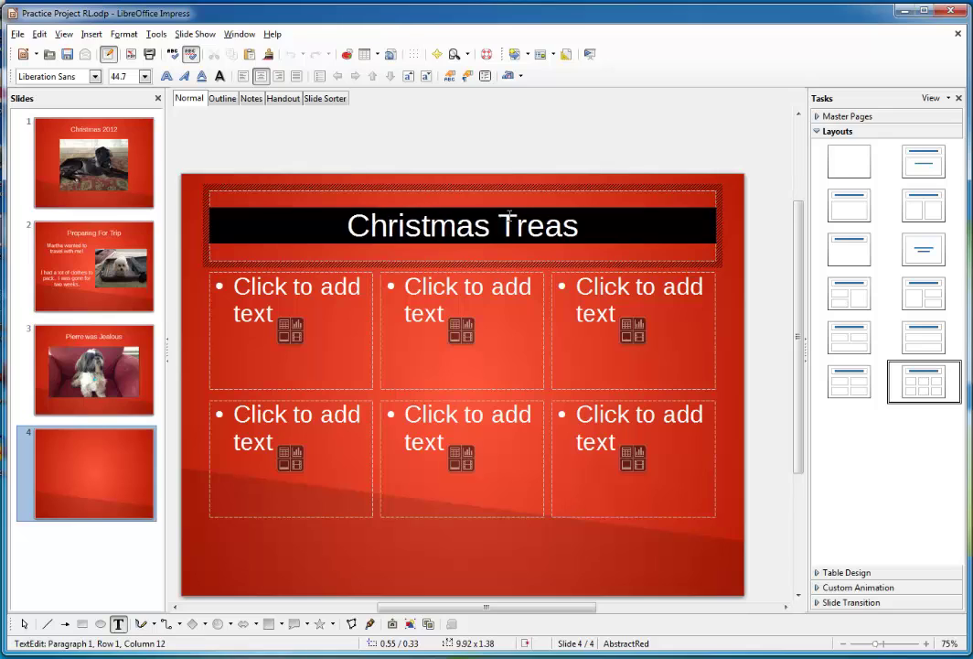
{"action": "type", "text": "ts"}
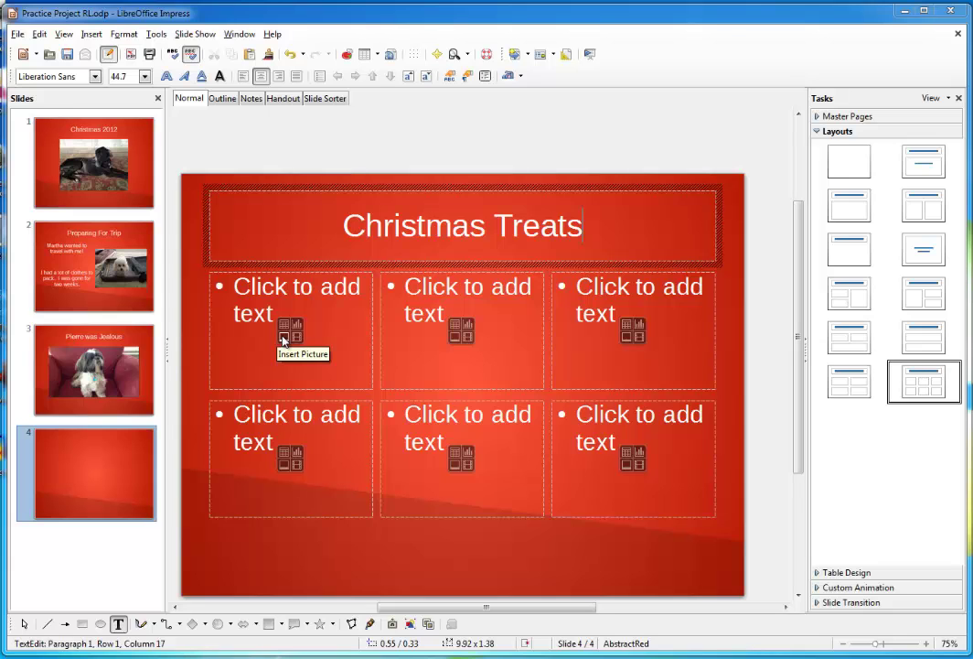
- Insert xmasfood1 and xmasfood2 from Student Media Files > images into the first two content boxes
{"action": "left_click", "coordinate": [283, 339]}
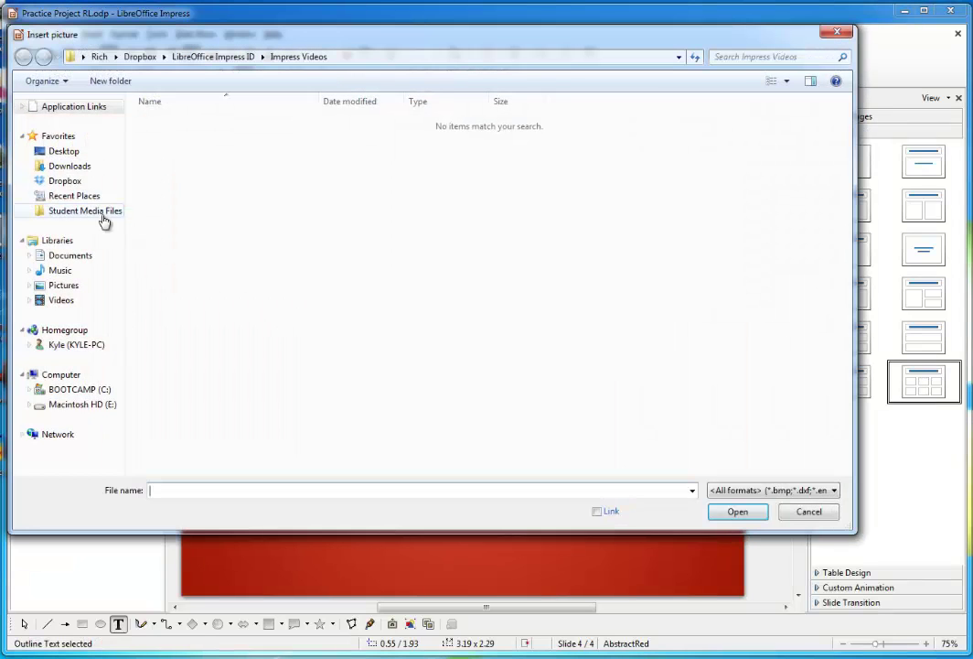
{"action": "left_click", "coordinate": [104, 215]}
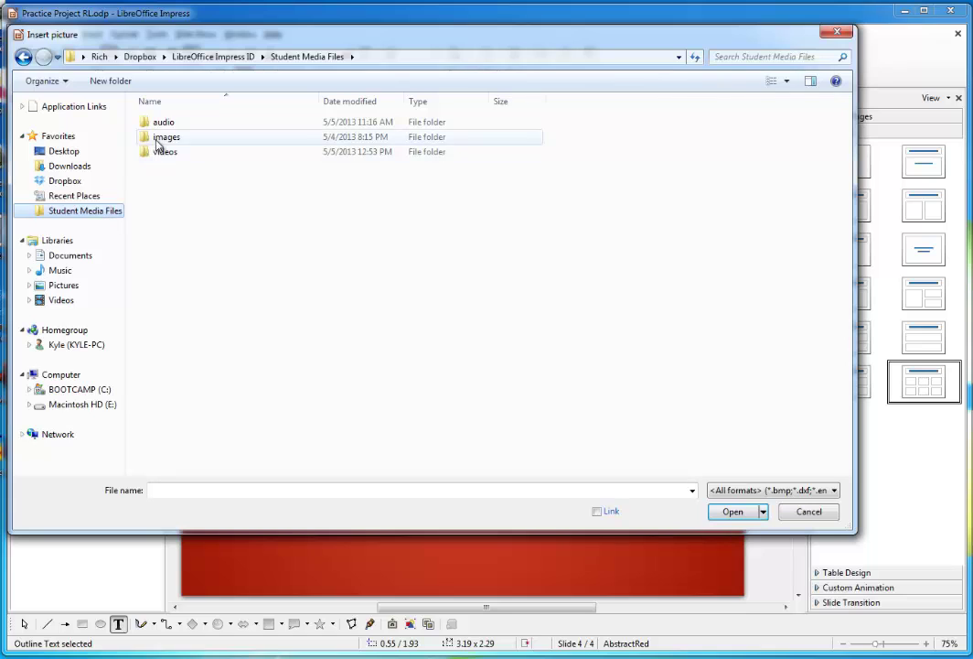
{"action": "double_click", "coordinate": [161, 144]}
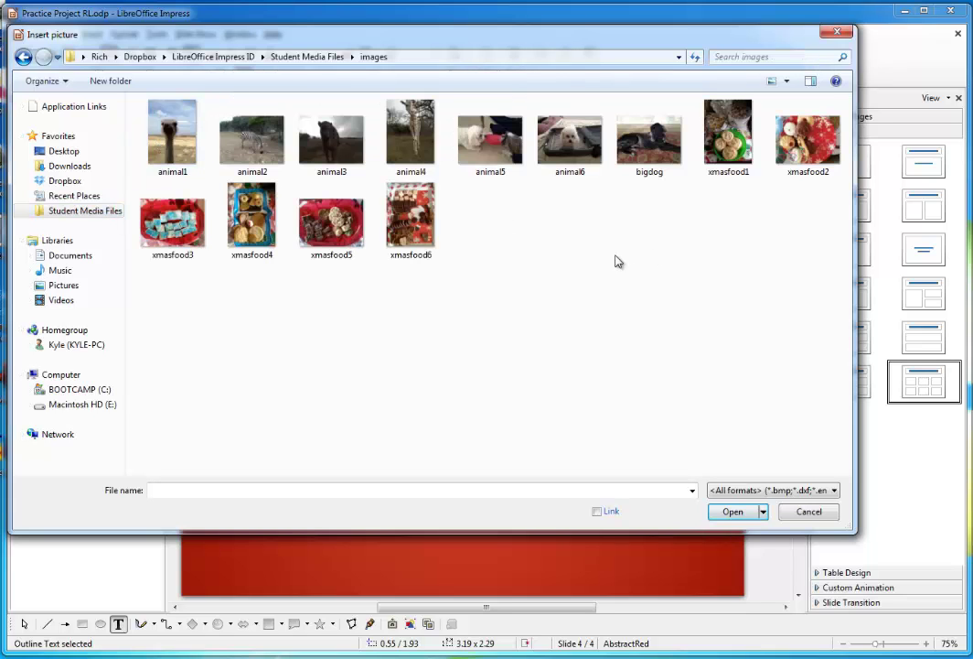
{"action": "key", "text": "BackSpace"}
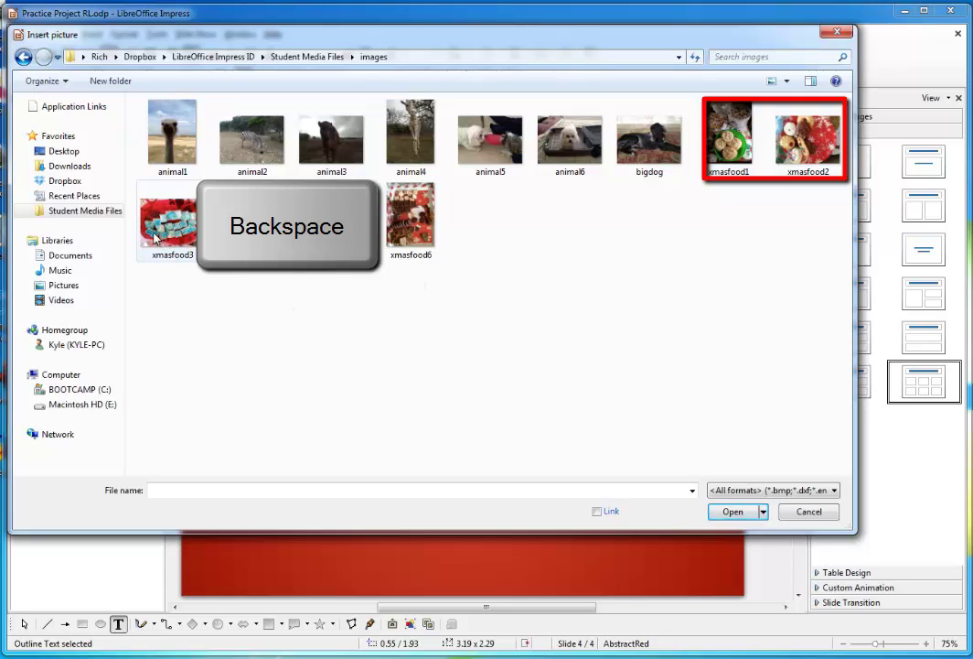
{"action": "double_click", "coordinate": [728, 133]}
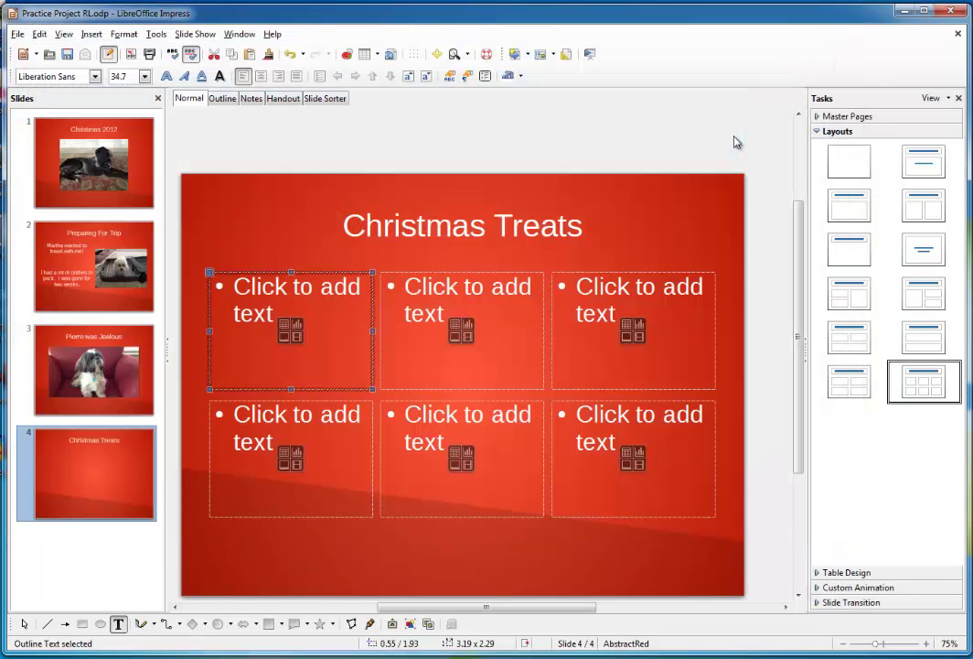
{"action": "left_click", "coordinate": [454, 338]}
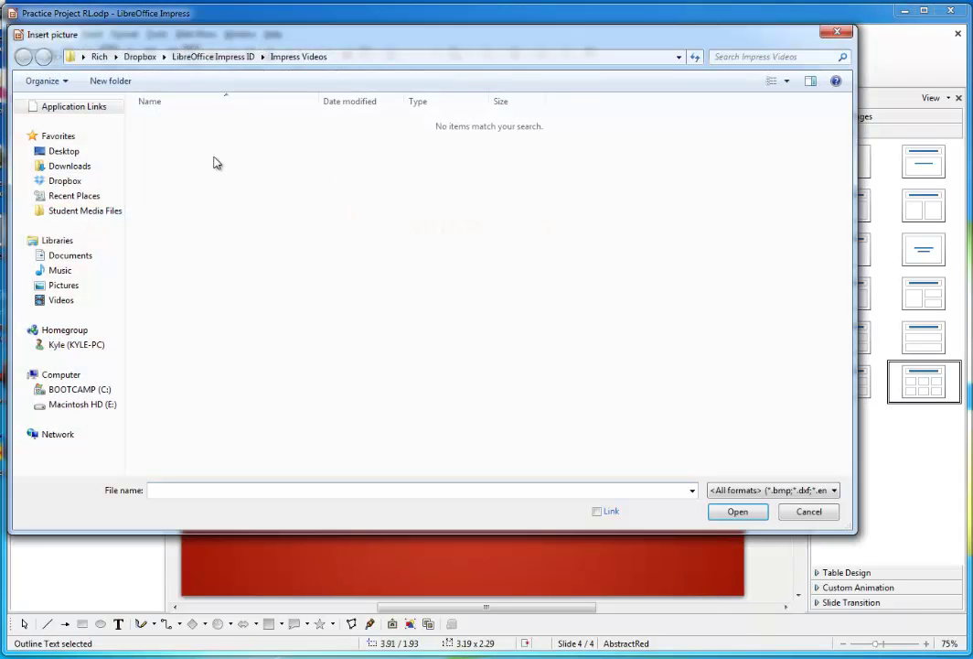
{"action": "left_click", "coordinate": [110, 211]}
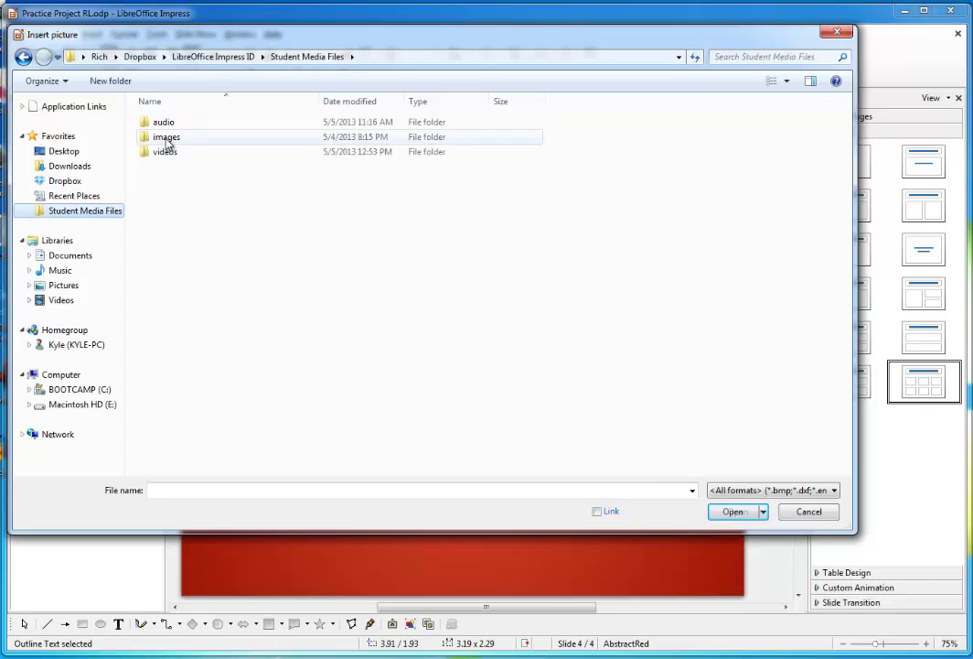
{"action": "double_click", "coordinate": [166, 137]}
{"action": "double_click", "coordinate": [811, 141]}
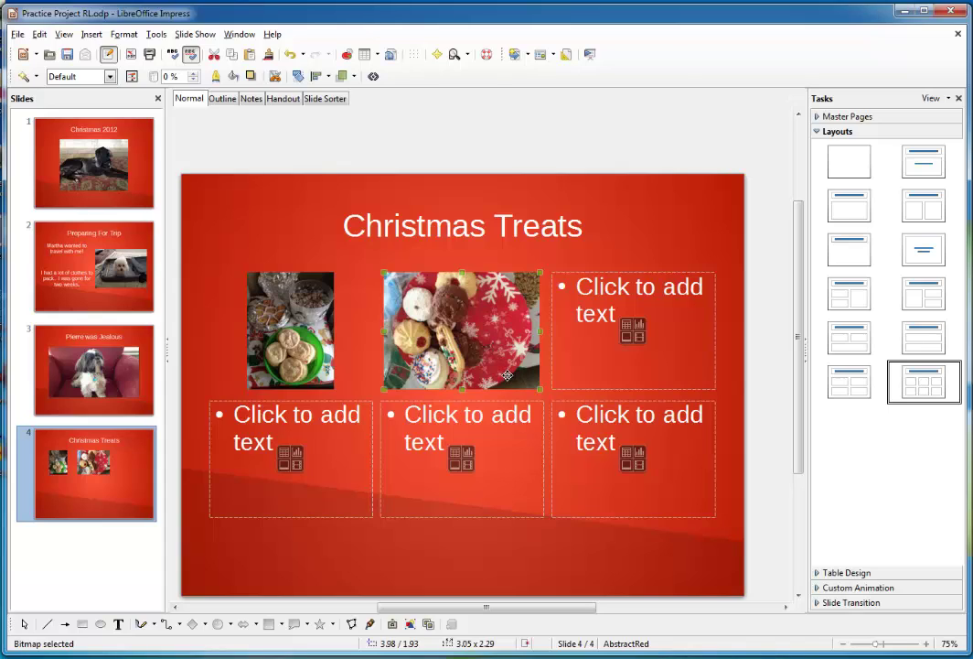
- Delete both cookie photos and switch slide 4 to the Title Only layout
{"action": "key", "text": "BackSpace"}
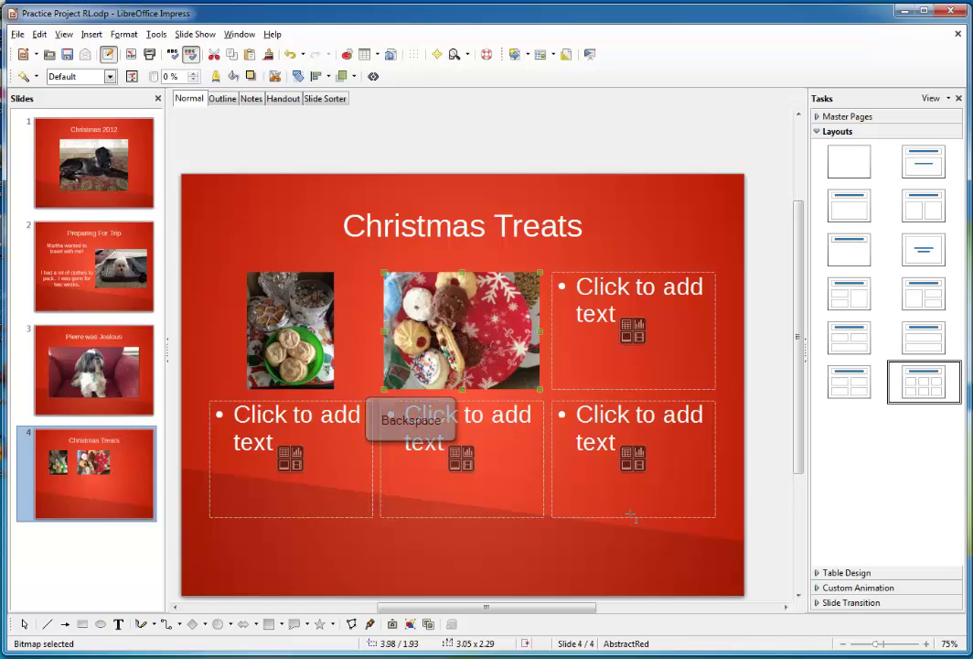
{"action": "left_click", "coordinate": [474, 348]}
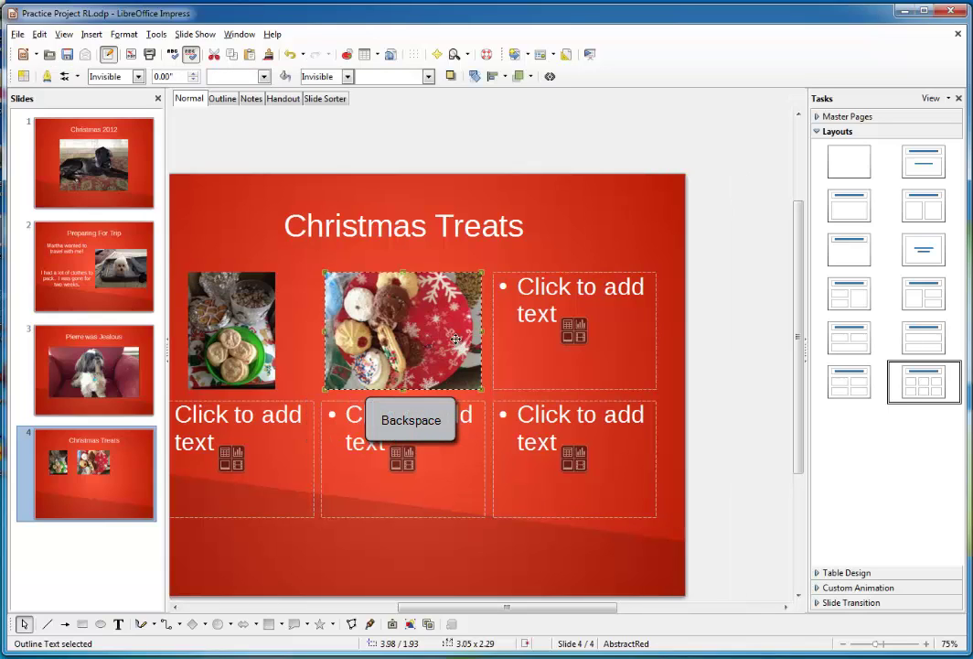
{"action": "key", "text": "BackSpace"}
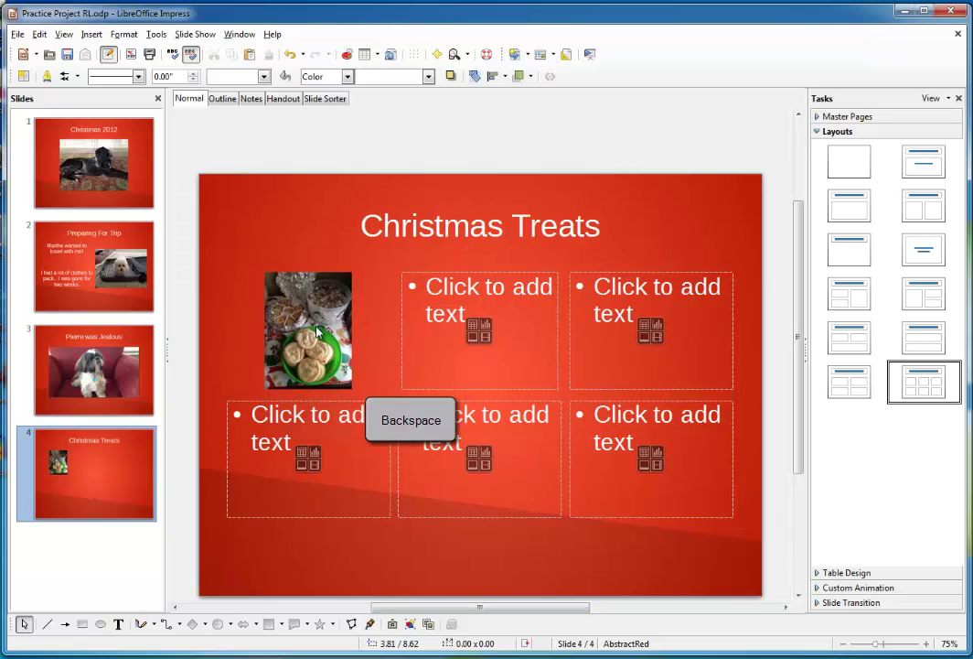
{"action": "left_click", "coordinate": [318, 331]}
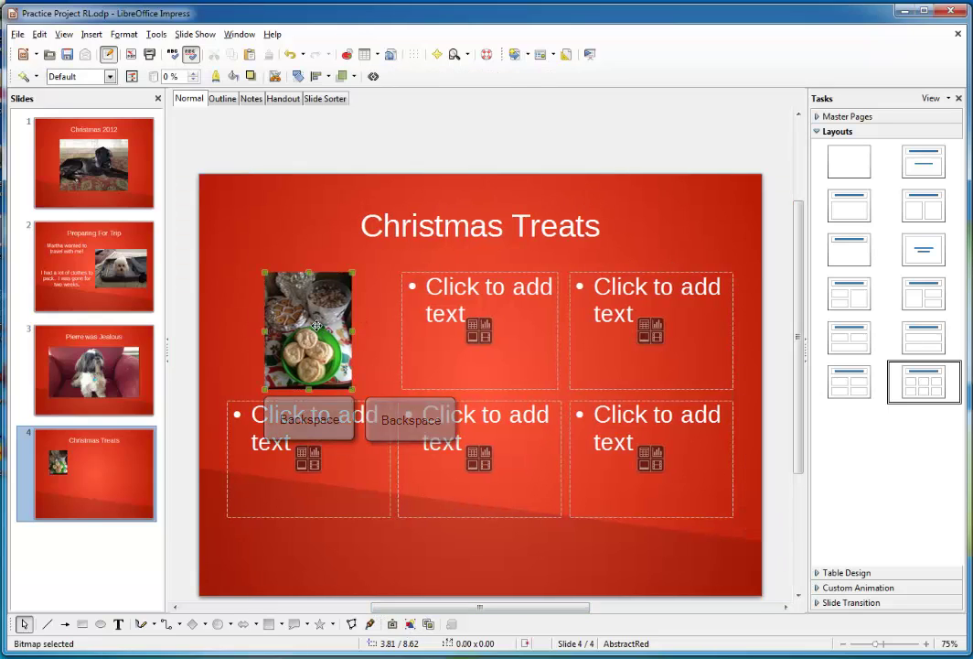
{"action": "key", "text": "BackSpace"}
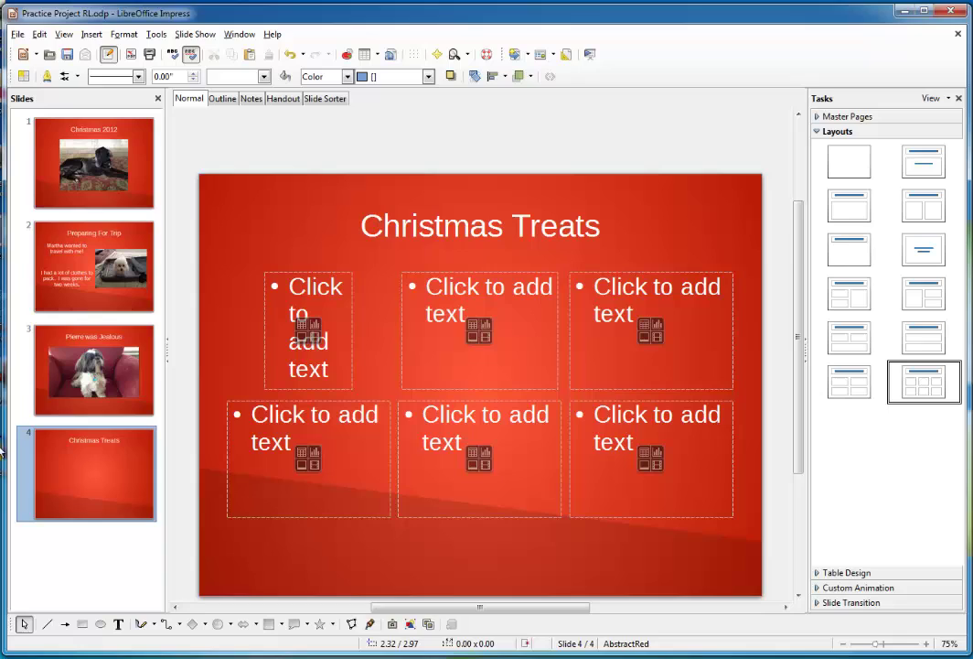
{"action": "left_click", "coordinate": [856, 255]}
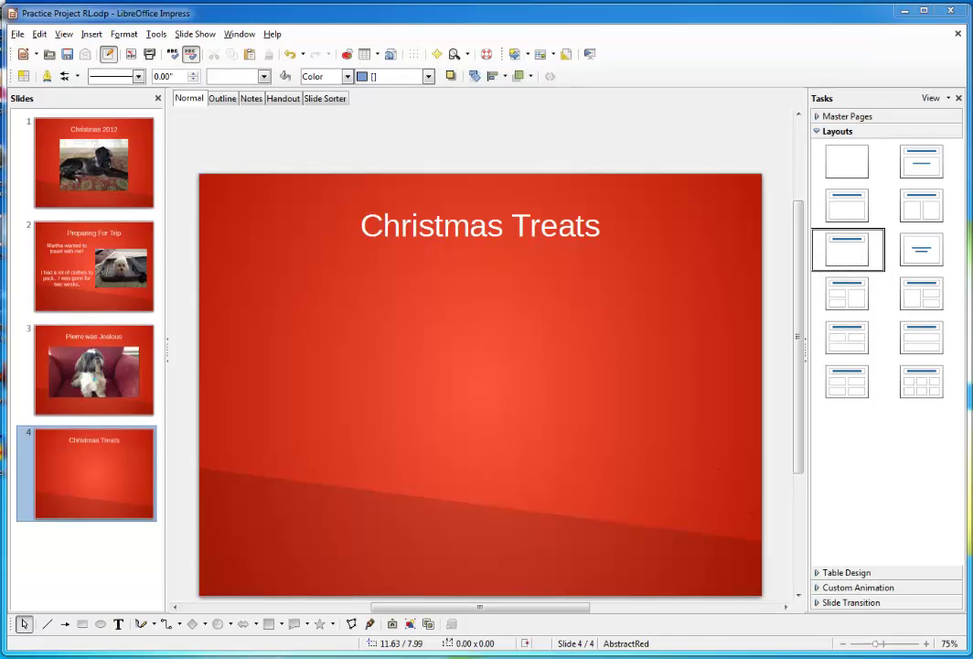
- Open the Student Media Files images folder in Windows Explorer from Documents
{"action": "key", "text": "super"}
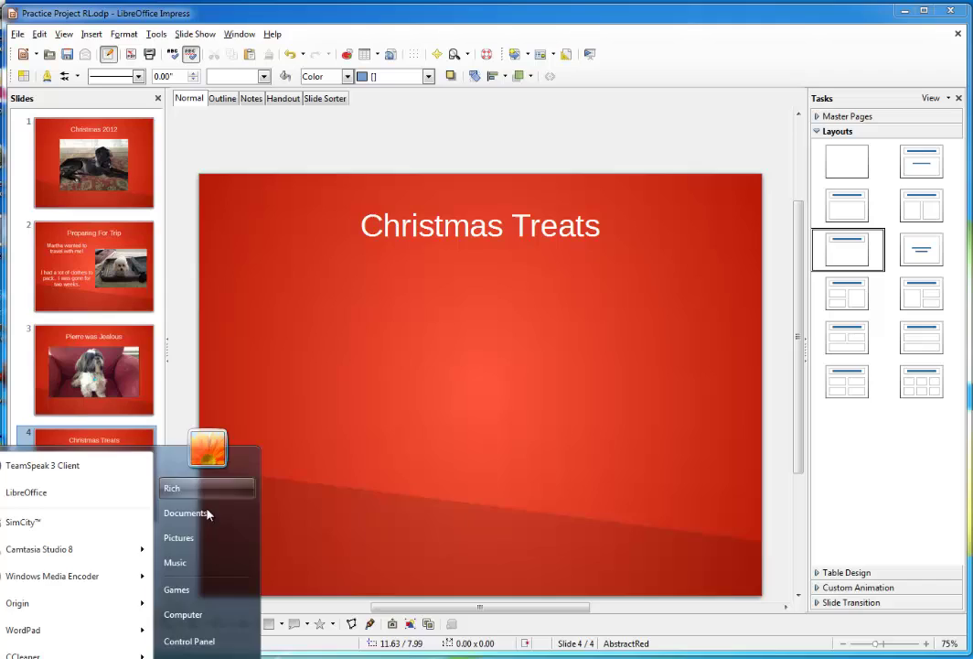
{"action": "left_click", "coordinate": [205, 514]}
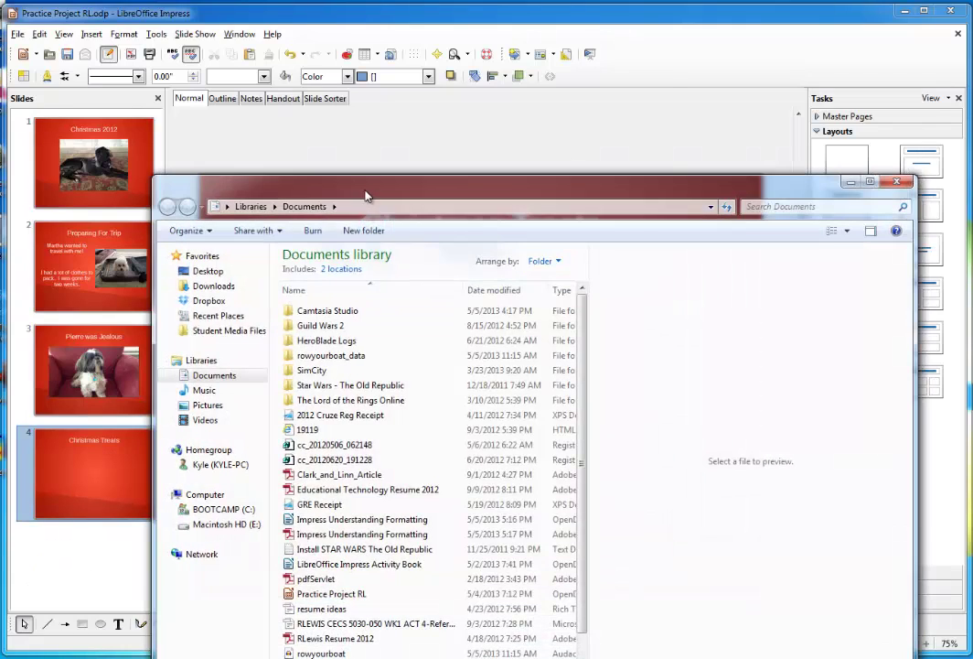
{"action": "left_click_drag", "start_coordinate": [365, 194], "coordinate": [366, 89]}
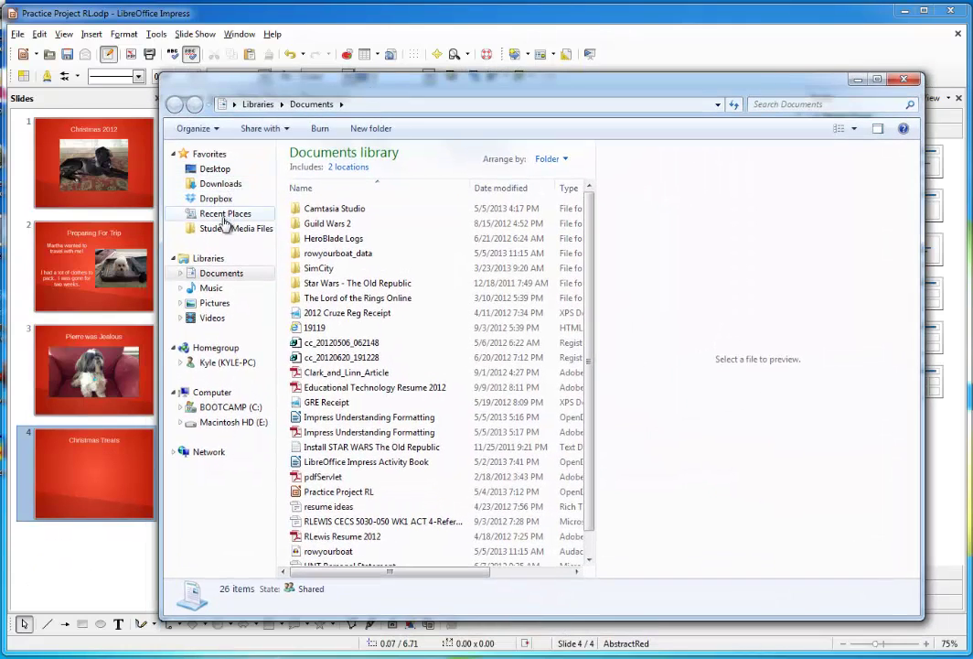
{"action": "left_click", "coordinate": [229, 230]}
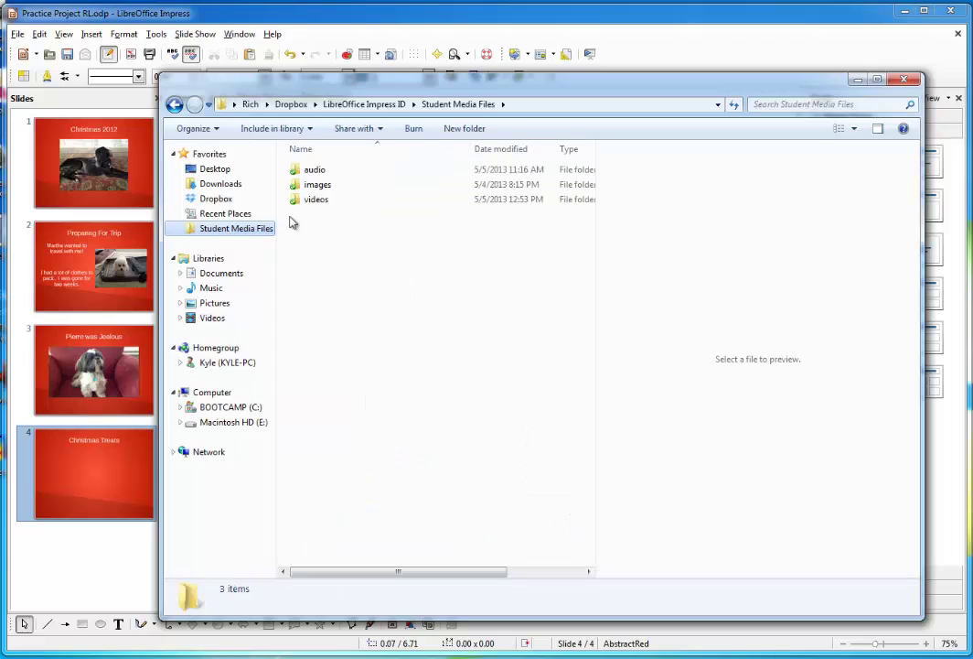
{"action": "double_click", "coordinate": [330, 191]}
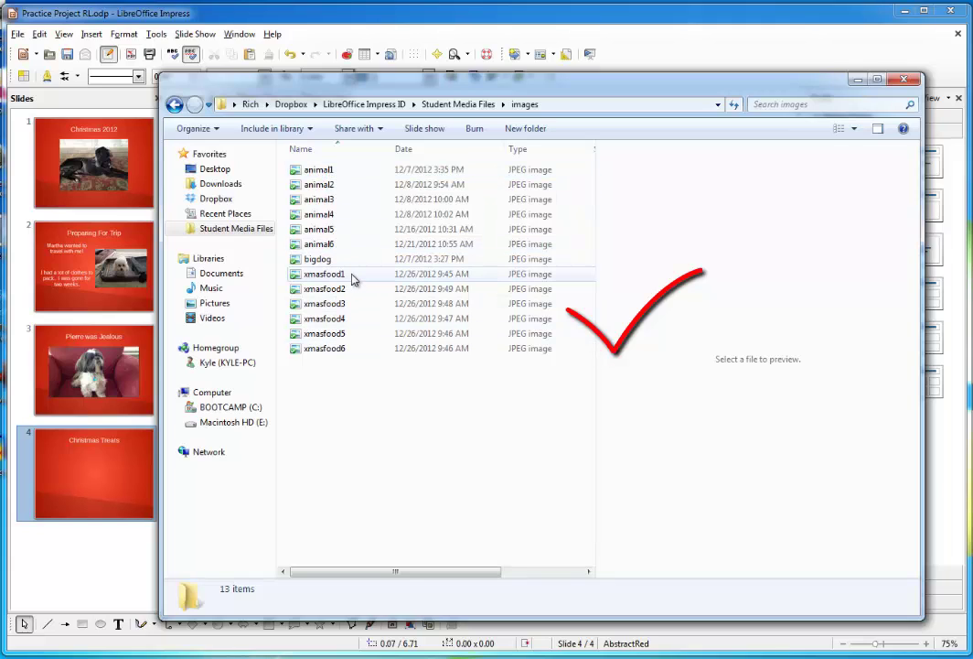
- Select xmasfood1 through xmasfood6 and move the Explorer window right, beside the slide
{"action": "mouse_move", "coordinate": [342, 350]}
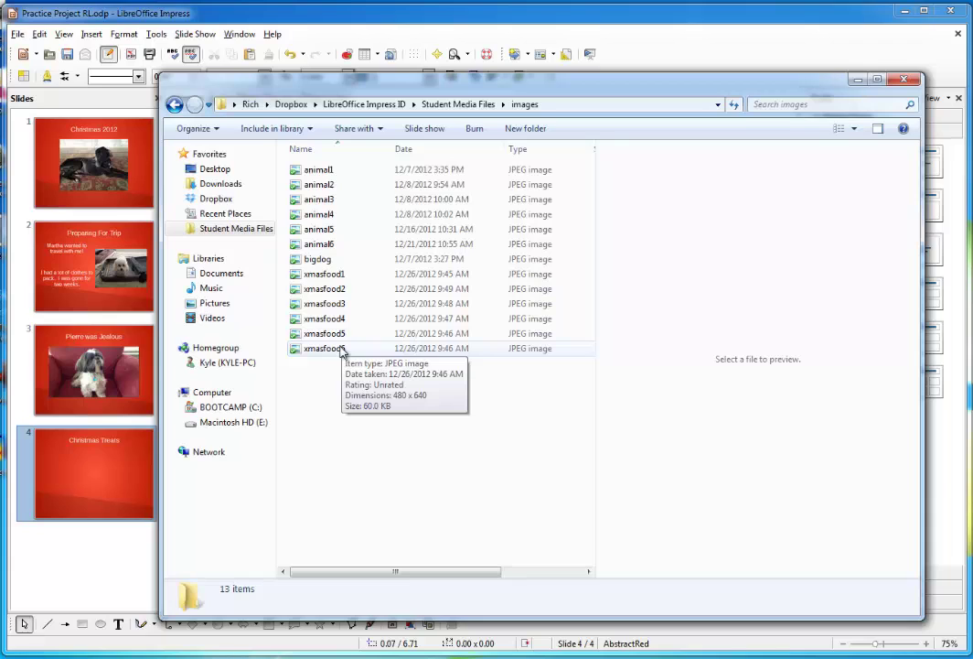
{"action": "left_click", "coordinate": [315, 276]}
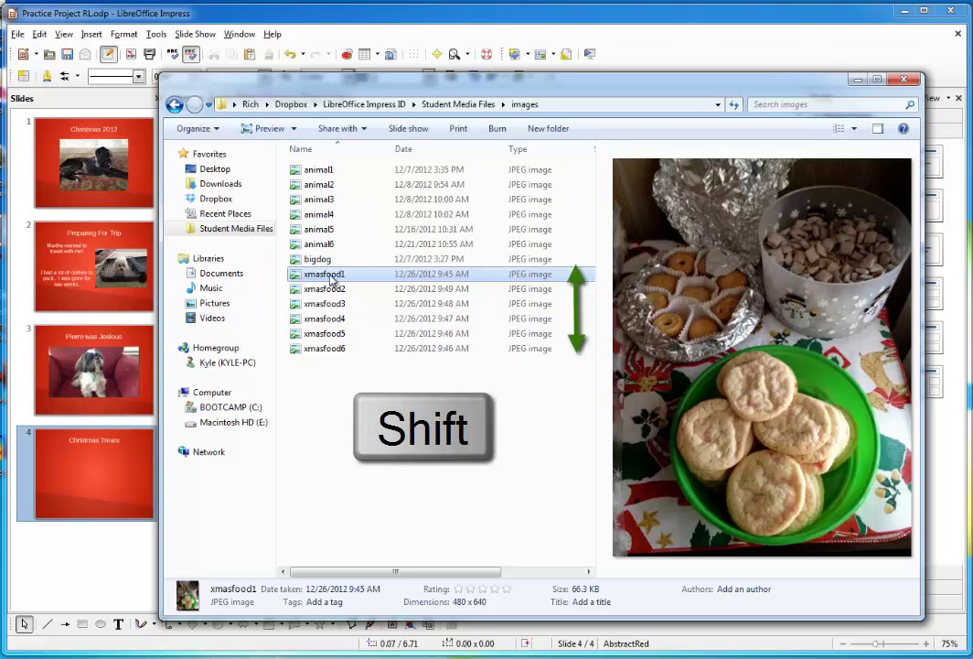
{"action": "left_click", "coordinate": [327, 350], "text": "shift"}
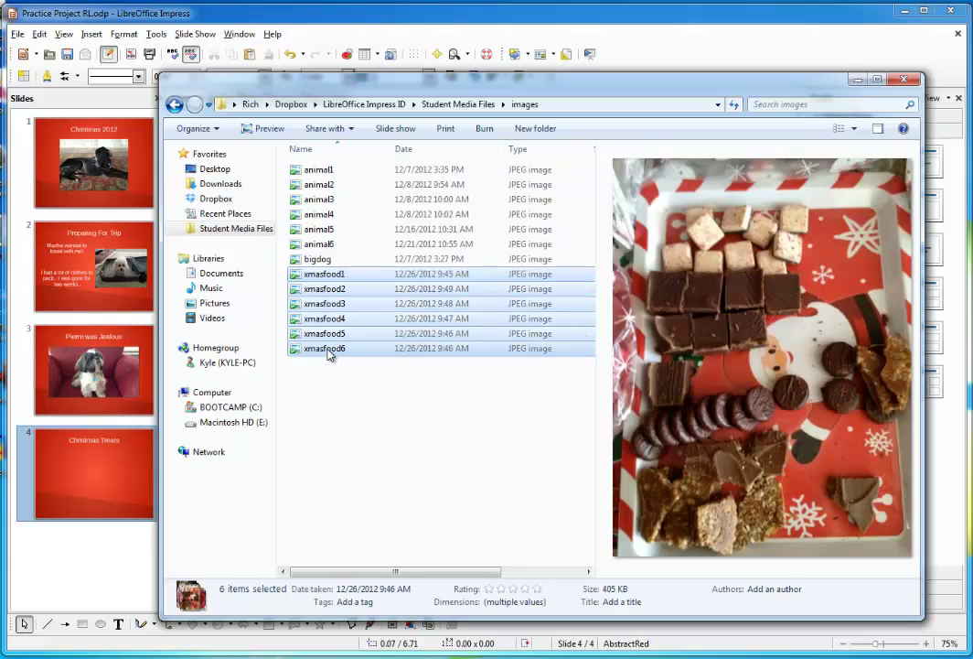
{"action": "left_click_drag", "start_coordinate": [324, 88], "coordinate": [716, 102]}
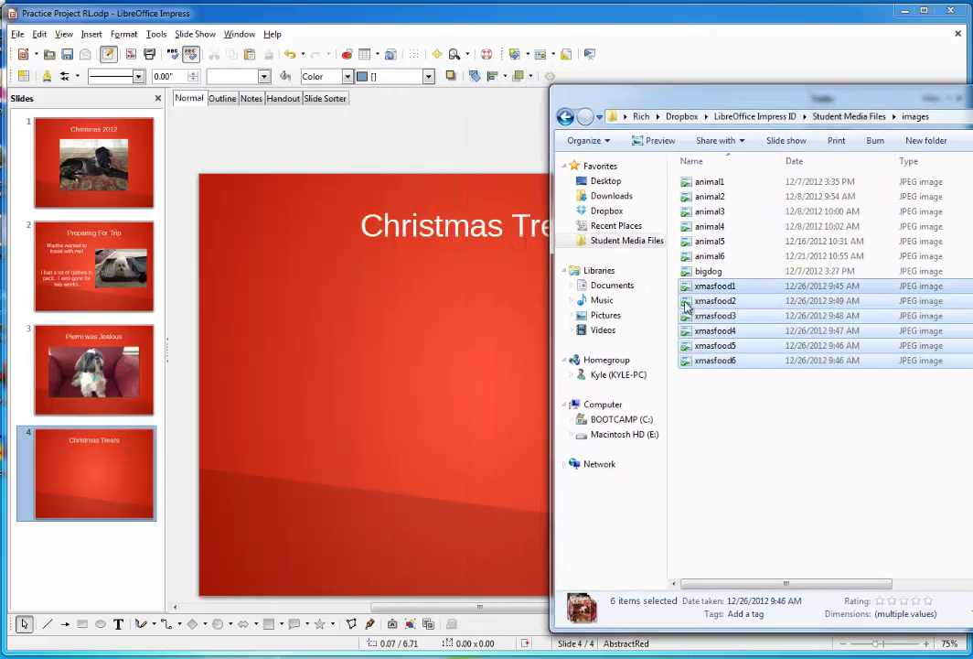
- Drop the six selected xmasfood photos onto slide 4 and shift the top photo right
{"action": "left_click_drag", "start_coordinate": [700, 302], "coordinate": [462, 404]}
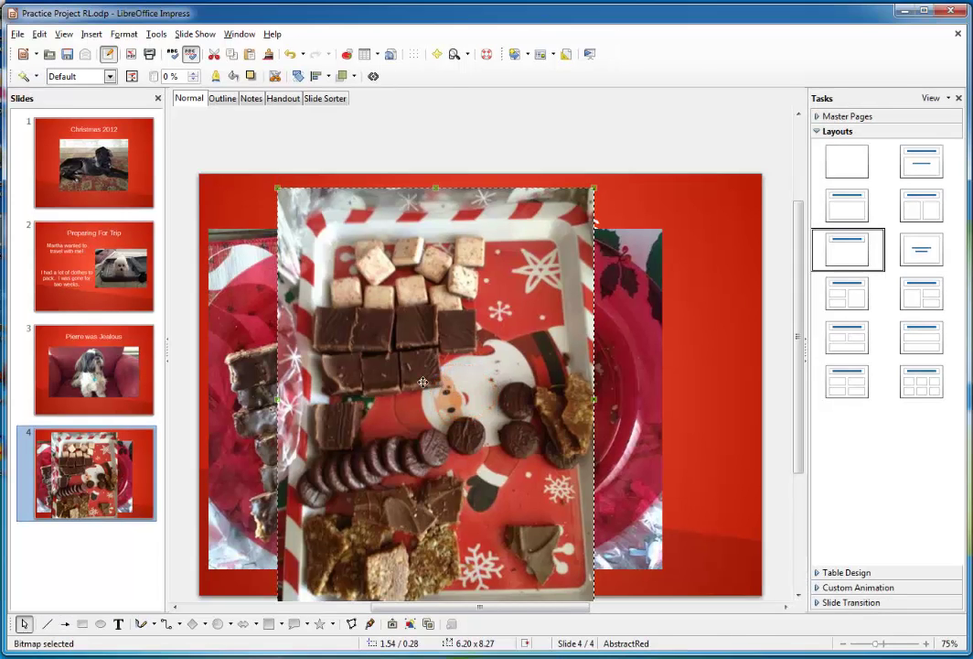
{"action": "left_click_drag", "start_coordinate": [448, 388], "coordinate": [529, 380]}
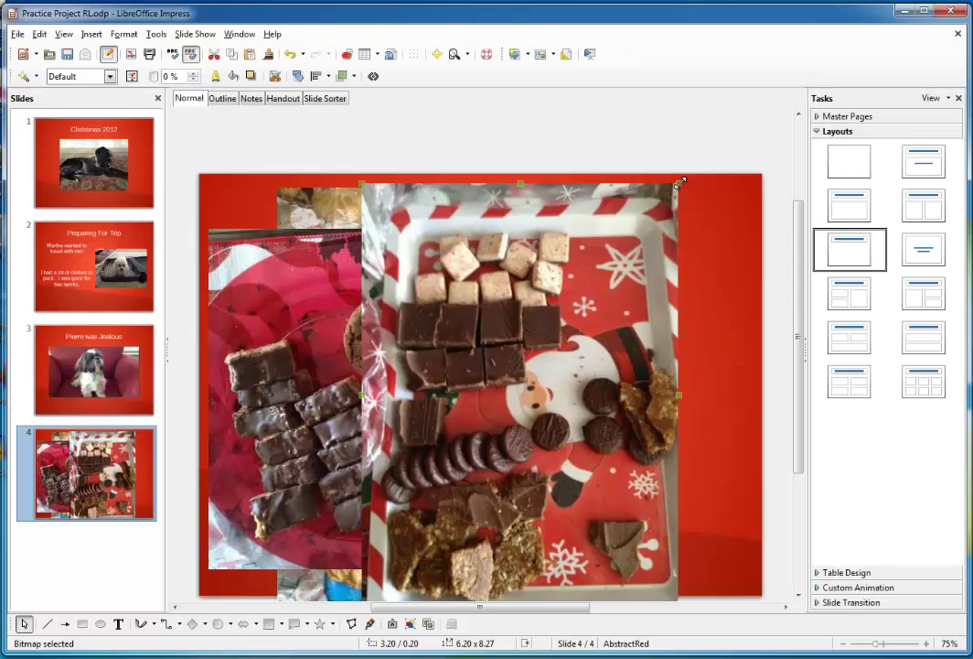
- Shrink the brownie-tray photo and place it at the top-left below the title
{"action": "left_click_drag", "start_coordinate": [680, 183], "coordinate": [679, 183]}
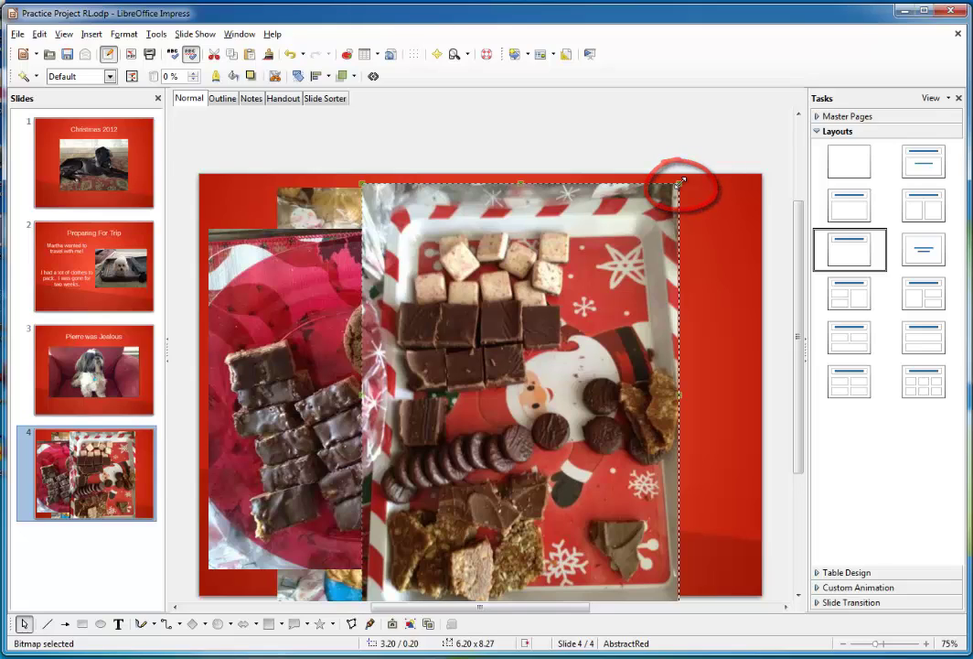
{"action": "scroll", "coordinate": [679, 183], "scroll_direction": "right", "scroll_amount": 1}
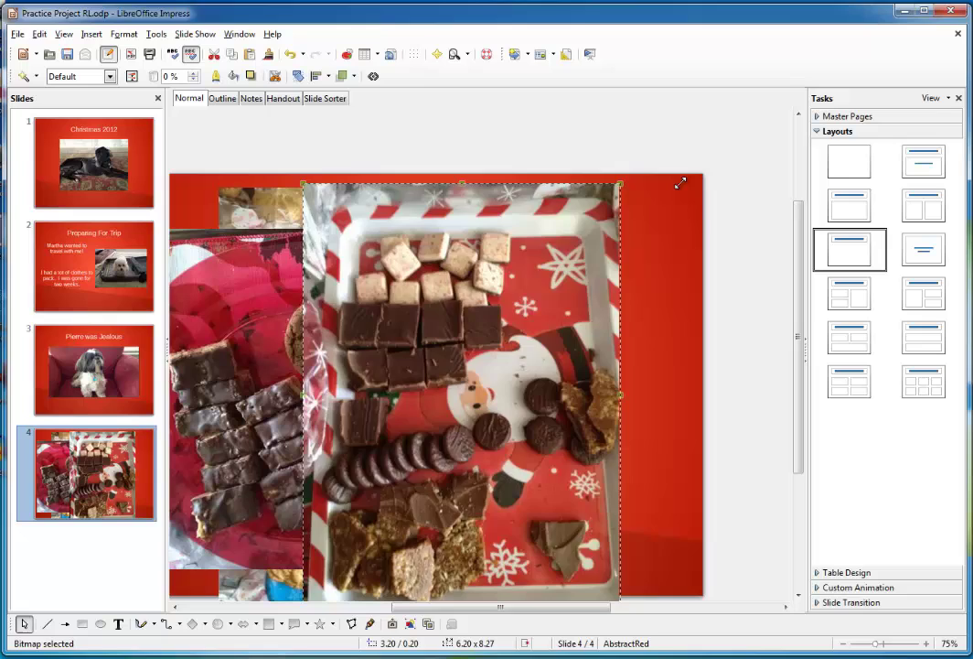
{"action": "left_click_drag", "start_coordinate": [679, 183], "coordinate": [589, 233]}
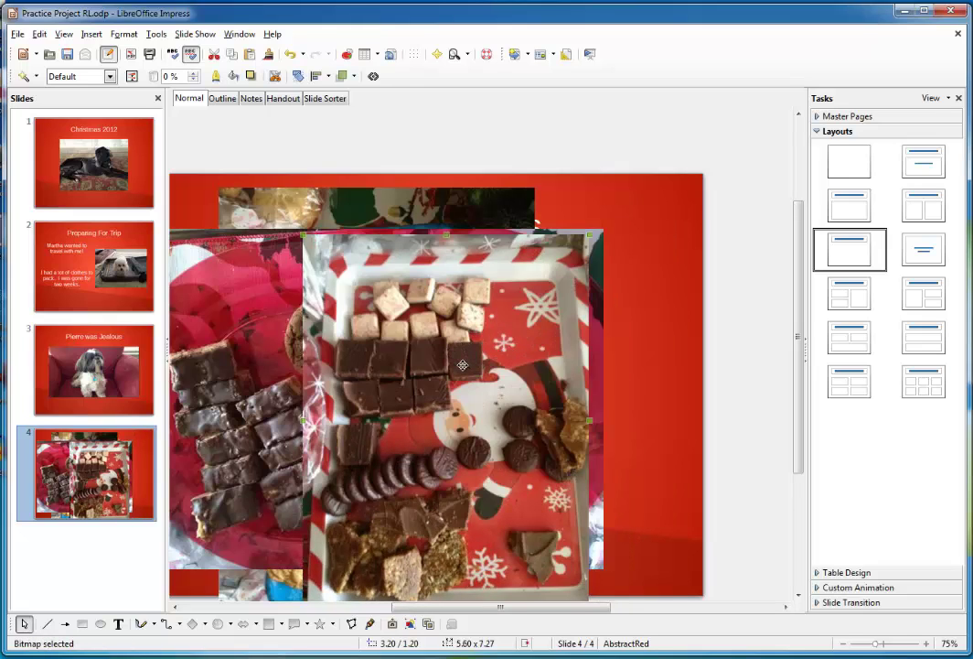
{"action": "left_click_drag", "start_coordinate": [463, 365], "coordinate": [422, 330]}
{"action": "scroll", "coordinate": [522, 284], "scroll_direction": "up", "scroll_amount": 1}
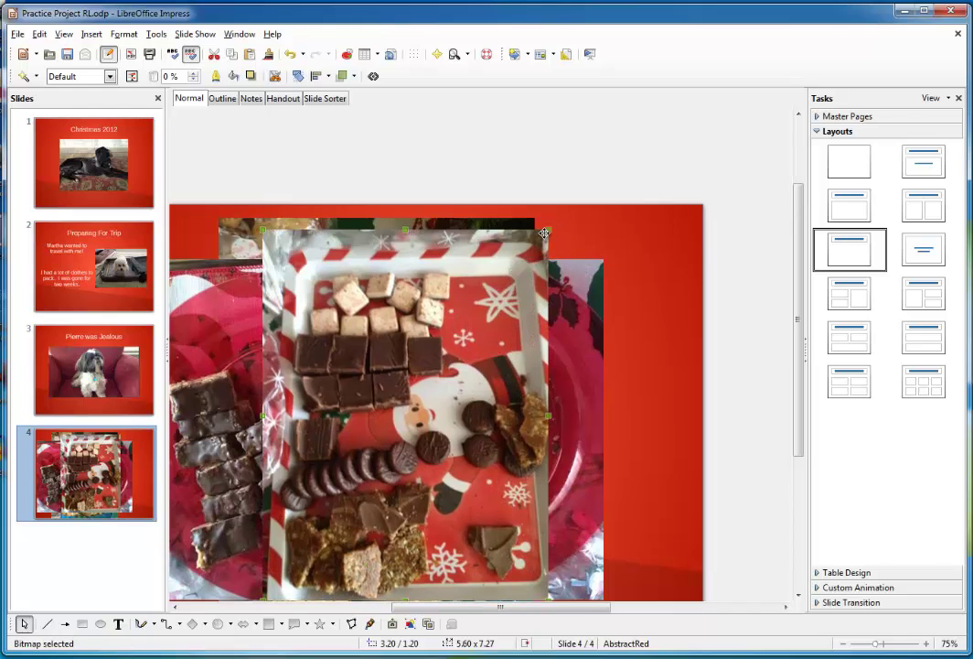
{"action": "left_click_drag", "start_coordinate": [548, 229], "coordinate": [419, 447]}
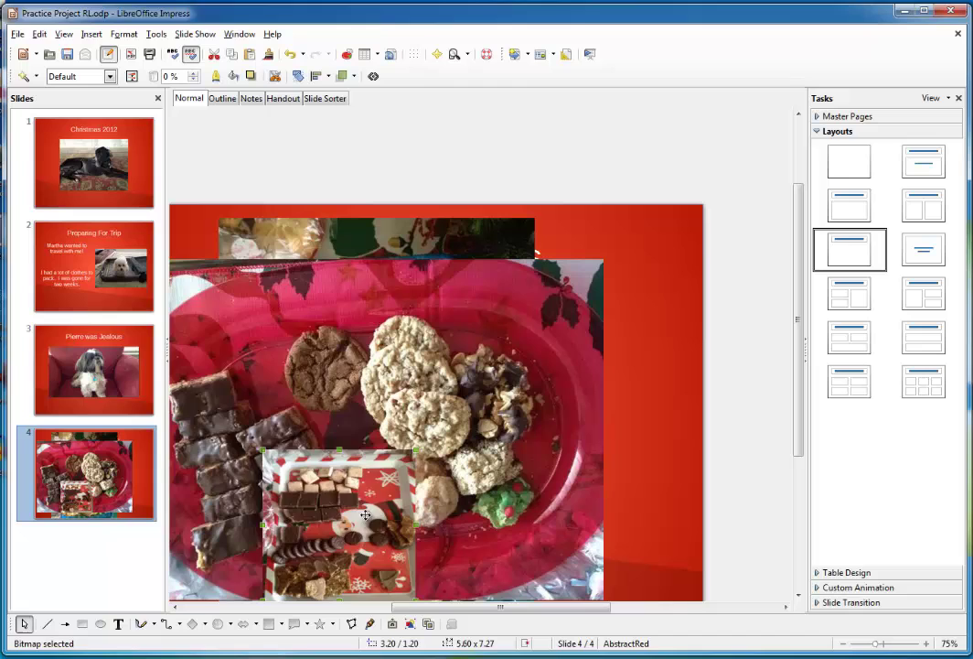
{"action": "left_click_drag", "start_coordinate": [365, 515], "coordinate": [285, 304]}
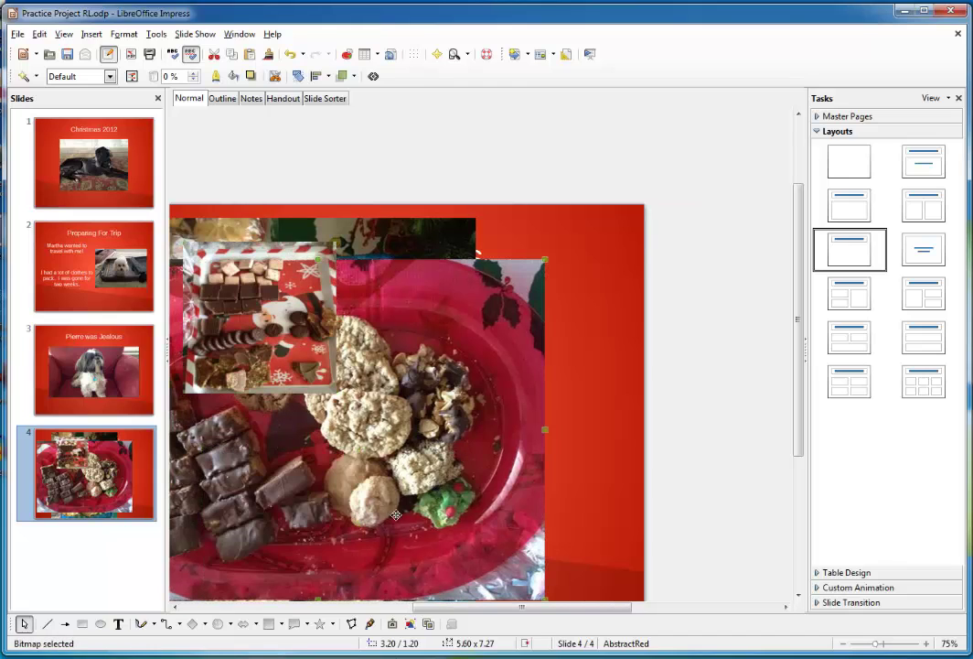
- Spread the chocolate-plate, blue-tray cookie and frosted-bars photos across the slide
{"action": "left_click_drag", "start_coordinate": [427, 535], "coordinate": [578, 320]}
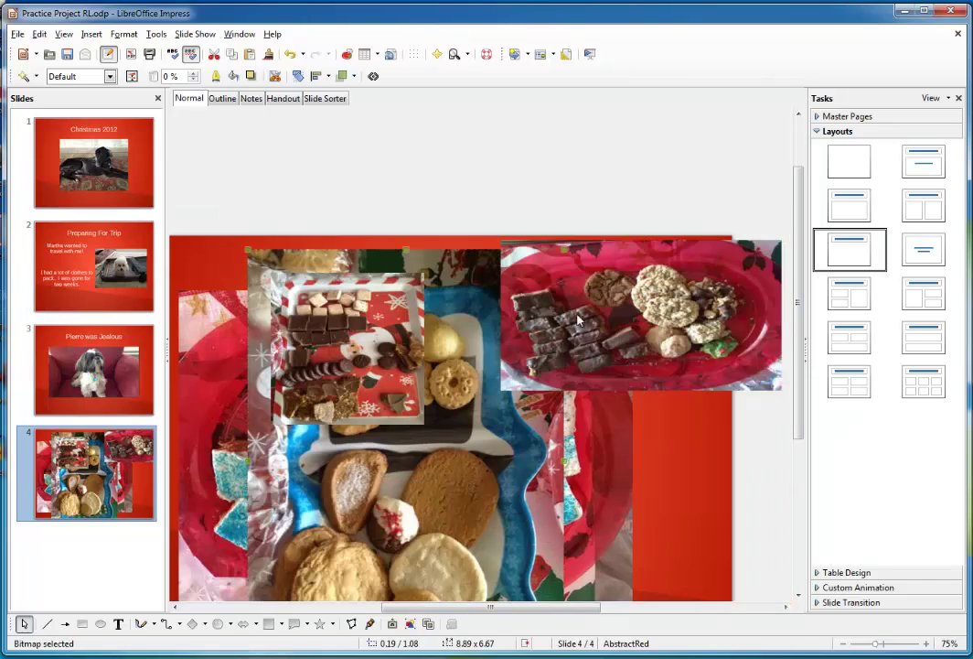
{"action": "left_click_drag", "start_coordinate": [465, 337], "coordinate": [569, 266]}
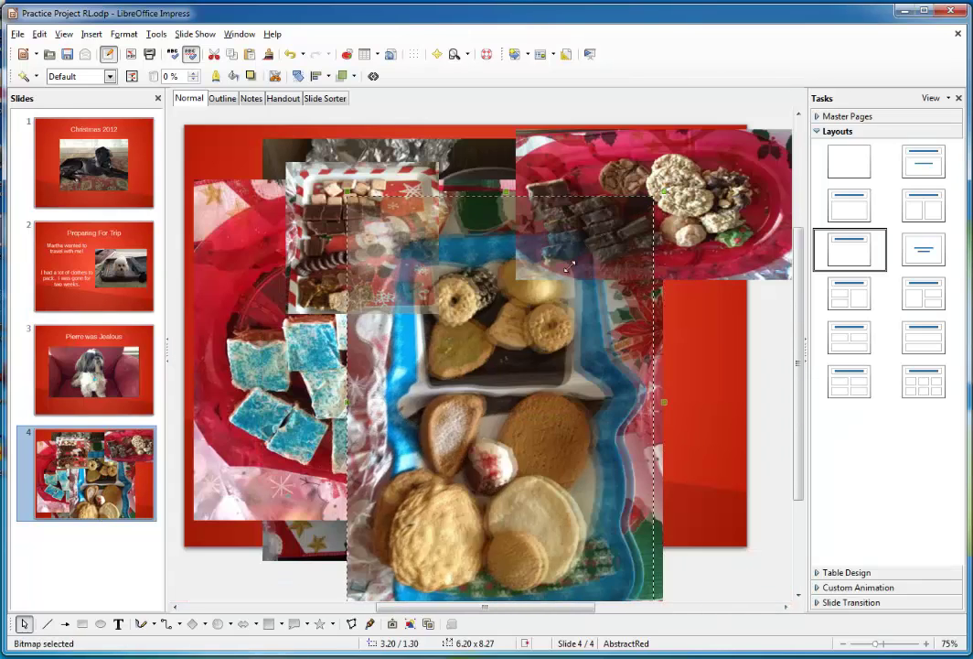
{"action": "left_click_drag", "start_coordinate": [662, 195], "coordinate": [482, 466]}
{"action": "left_click_drag", "start_coordinate": [452, 507], "coordinate": [304, 411]}
{"action": "left_click_drag", "start_coordinate": [525, 343], "coordinate": [640, 417]}
{"action": "left_click_drag", "start_coordinate": [384, 334], "coordinate": [524, 262]}
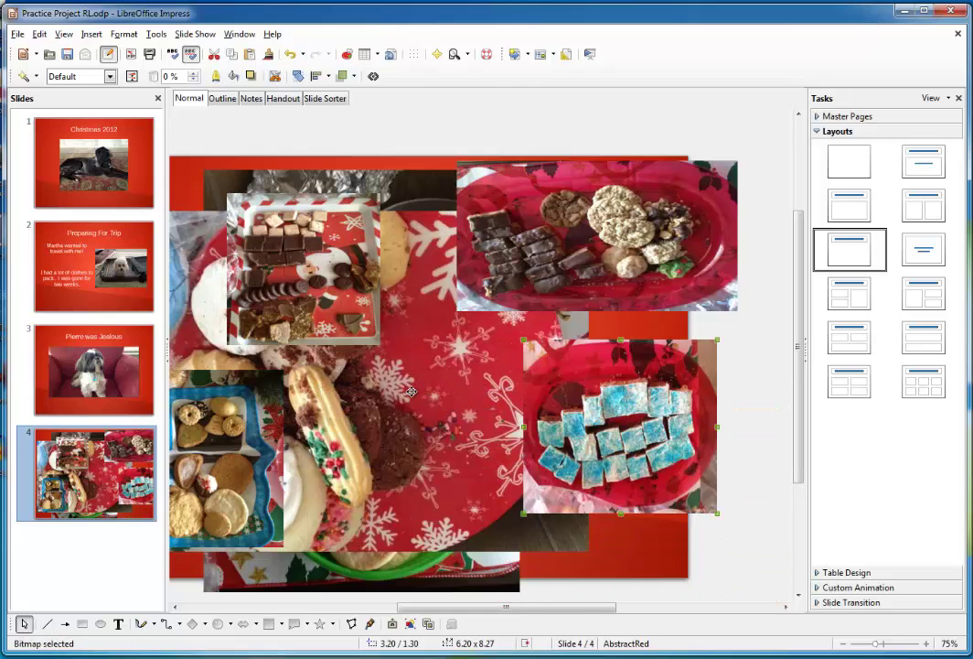
- Shrink the snowflake-plate and cookie-bowl photos and move them into the lower middle
{"action": "left_click_drag", "start_coordinate": [589, 216], "coordinate": [412, 412]}
{"action": "left_click_drag", "start_coordinate": [372, 446], "coordinate": [430, 485]}
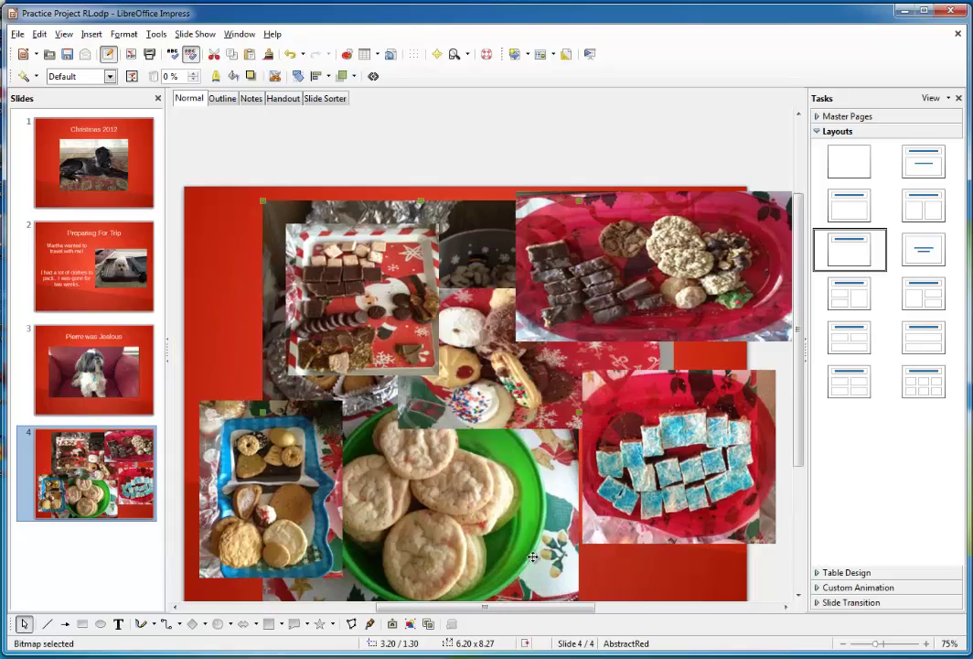
{"action": "left_click_drag", "start_coordinate": [384, 549], "coordinate": [572, 467]}
{"action": "scroll", "coordinate": [437, 486], "scroll_direction": "left", "scroll_amount": 2}
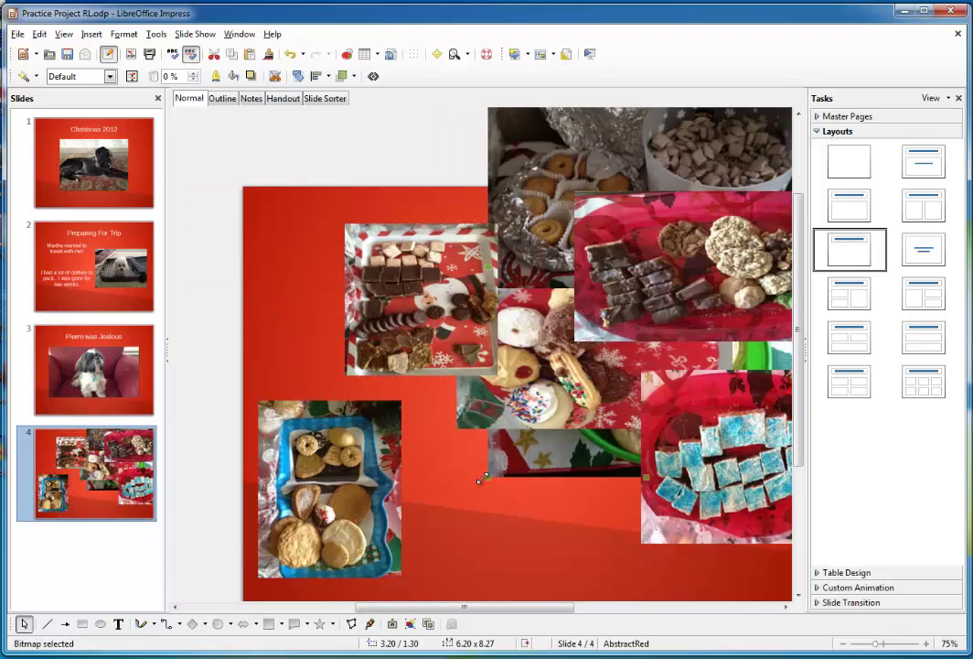
{"action": "left_click_drag", "start_coordinate": [482, 478], "coordinate": [681, 194]}
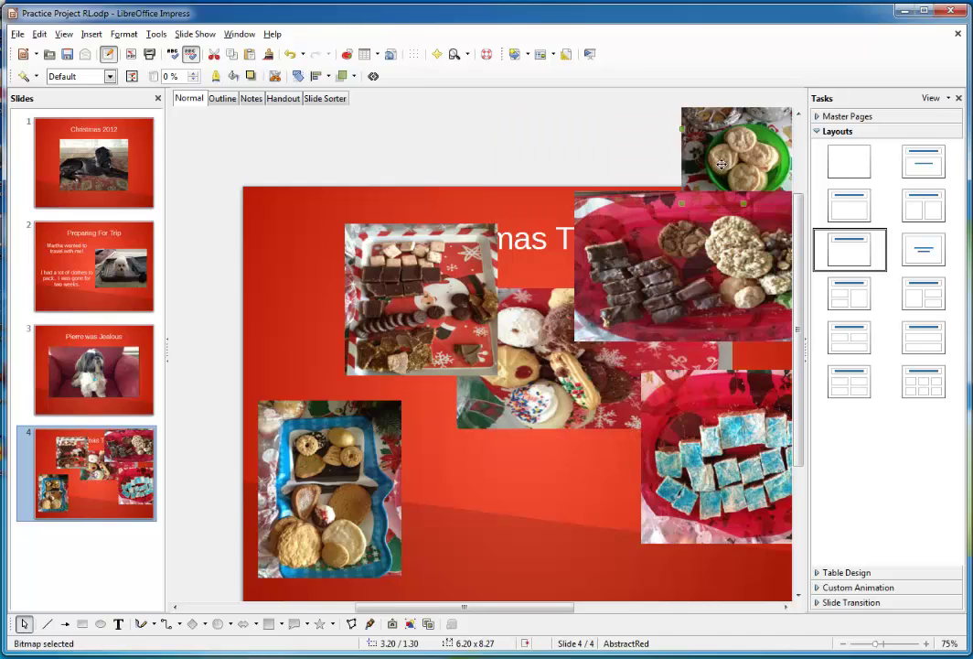
{"action": "left_click_drag", "start_coordinate": [721, 164], "coordinate": [497, 485]}
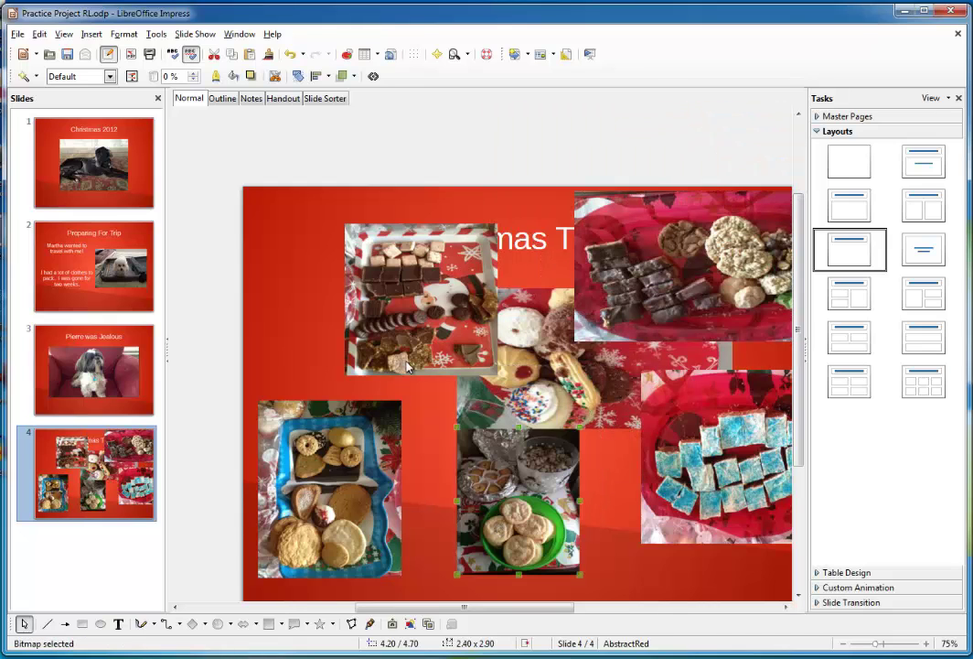
- Fine-tune the photo positions into an overlapping collage and select the frosted-bars photo
{"action": "left_click_drag", "start_coordinate": [409, 366], "coordinate": [335, 401]}
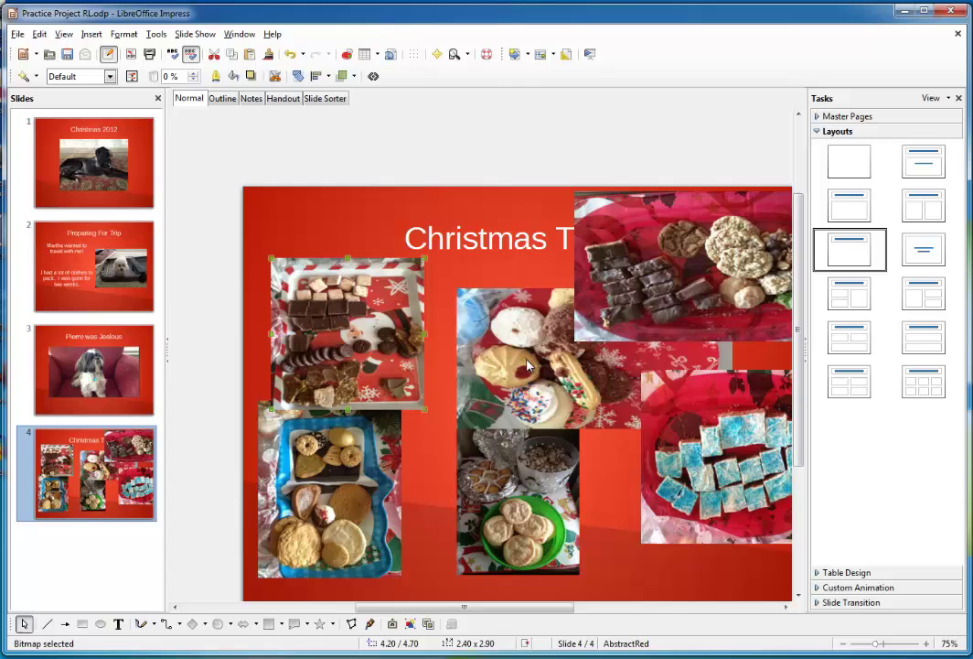
{"action": "left_click_drag", "start_coordinate": [527, 366], "coordinate": [494, 348]}
{"action": "left_click_drag", "start_coordinate": [645, 296], "coordinate": [455, 475]}
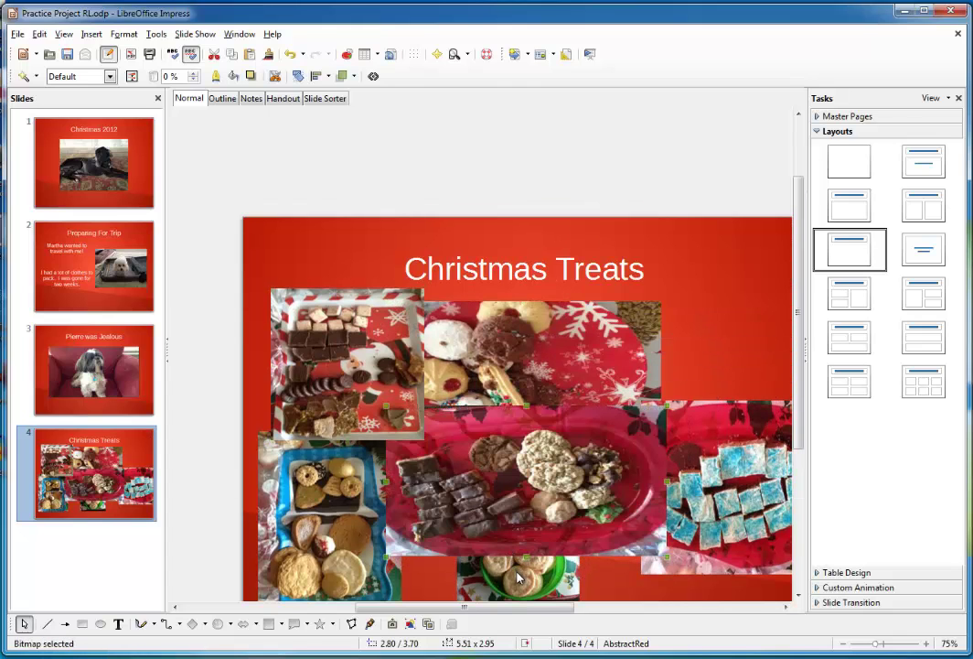
{"action": "left_click_drag", "start_coordinate": [517, 576], "coordinate": [719, 408]}
{"action": "left_click", "coordinate": [722, 494]}
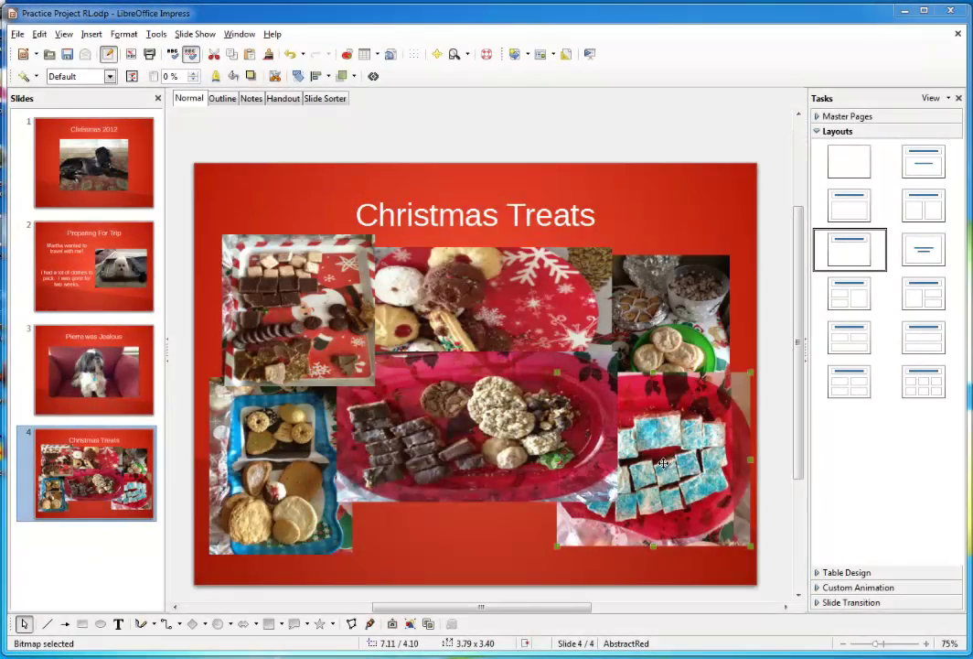
- Use Arrange > Bring to Front on the frosted-bars photo
{"action": "right_click", "coordinate": [663, 463]}
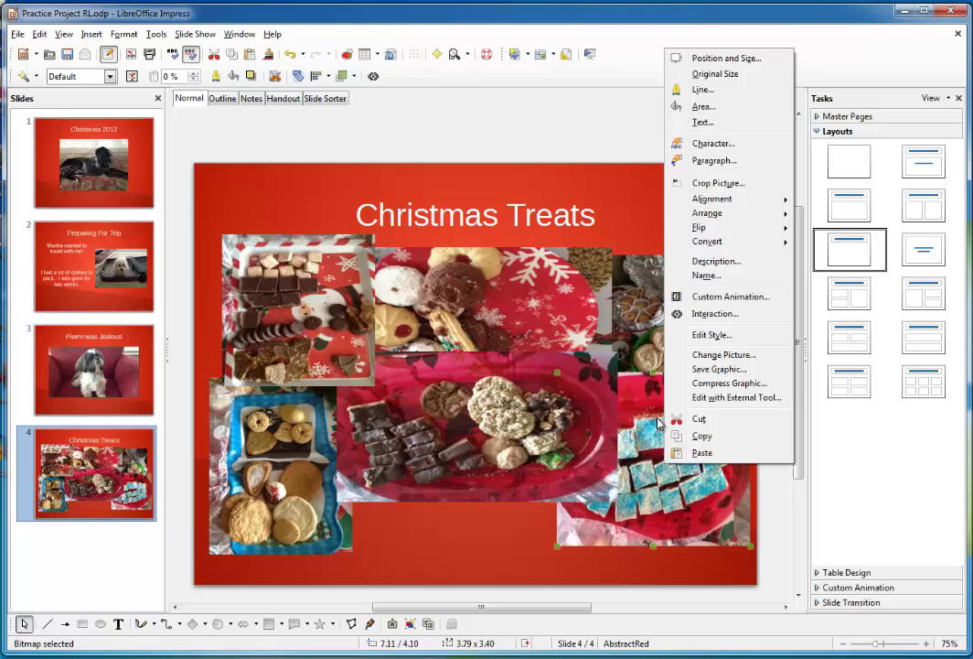
{"action": "mouse_move", "coordinate": [719, 217]}
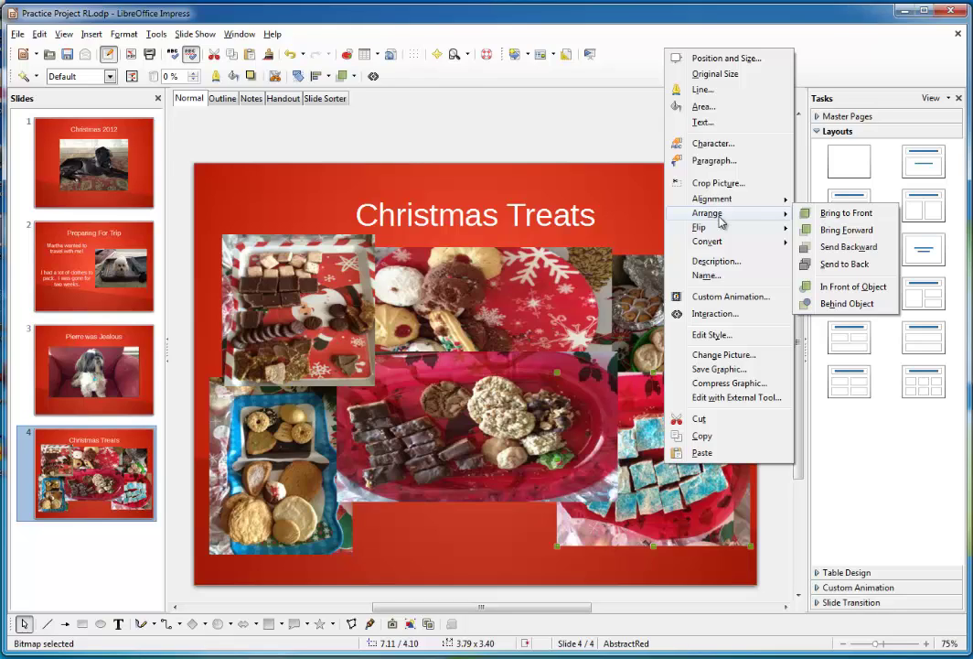
{"action": "left_click", "coordinate": [846, 213]}
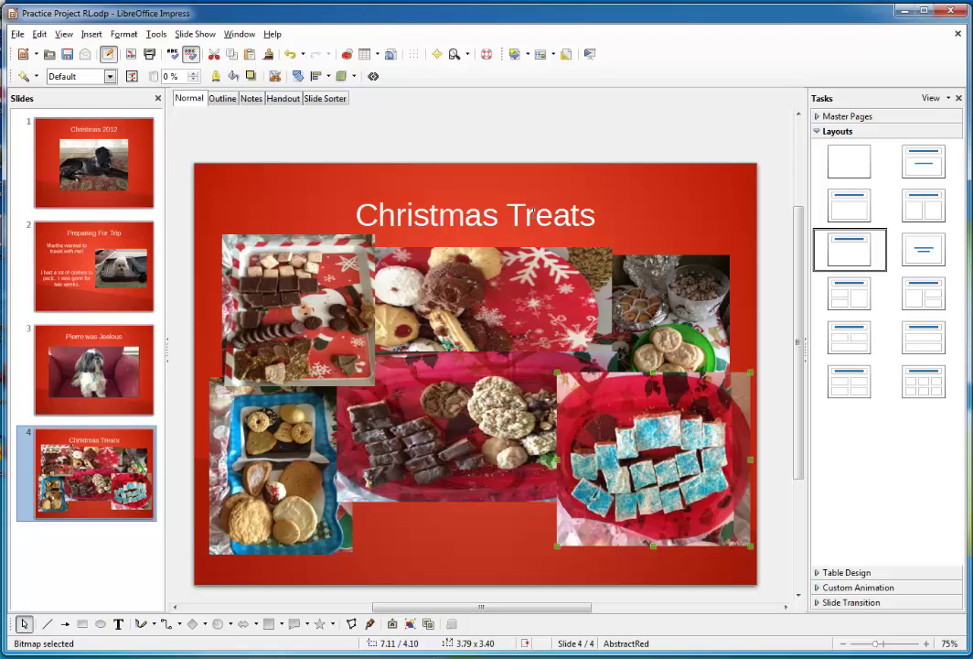
- Replace 'Treats' with 'Desserts' so the title reads 'Christmas Desserts'
{"action": "left_click", "coordinate": [597, 216]}
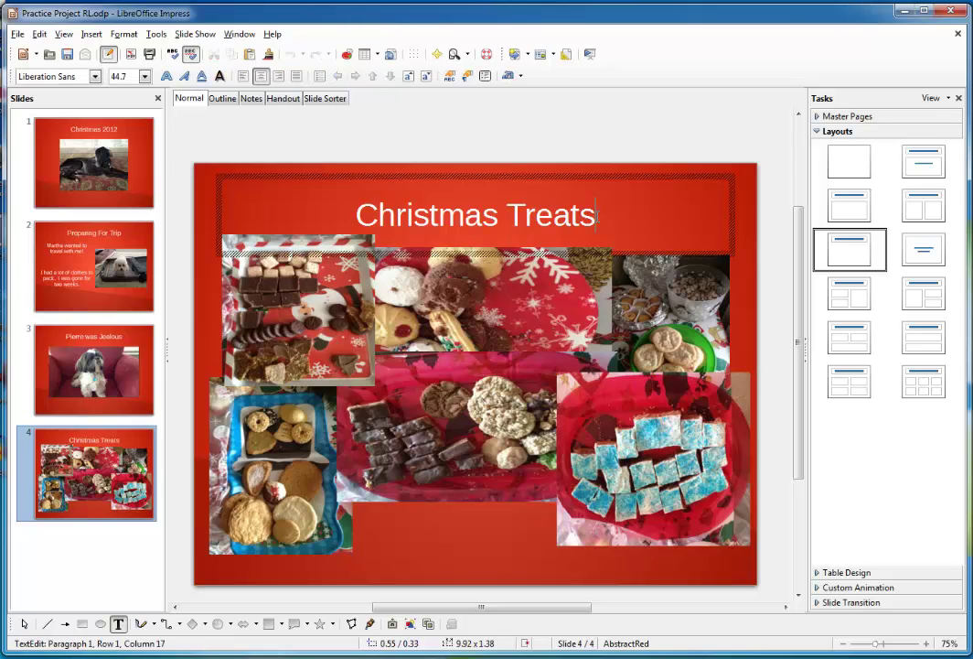
{"action": "key", "text": "BackSpace"}
{"action": "key", "text": "BackSpace"}
{"action": "key", "text": "BackSpace"}
{"action": "key", "text": "BackSpace"}
{"action": "key", "text": "BackSpace"}
{"action": "key", "text": "BackSpace"}
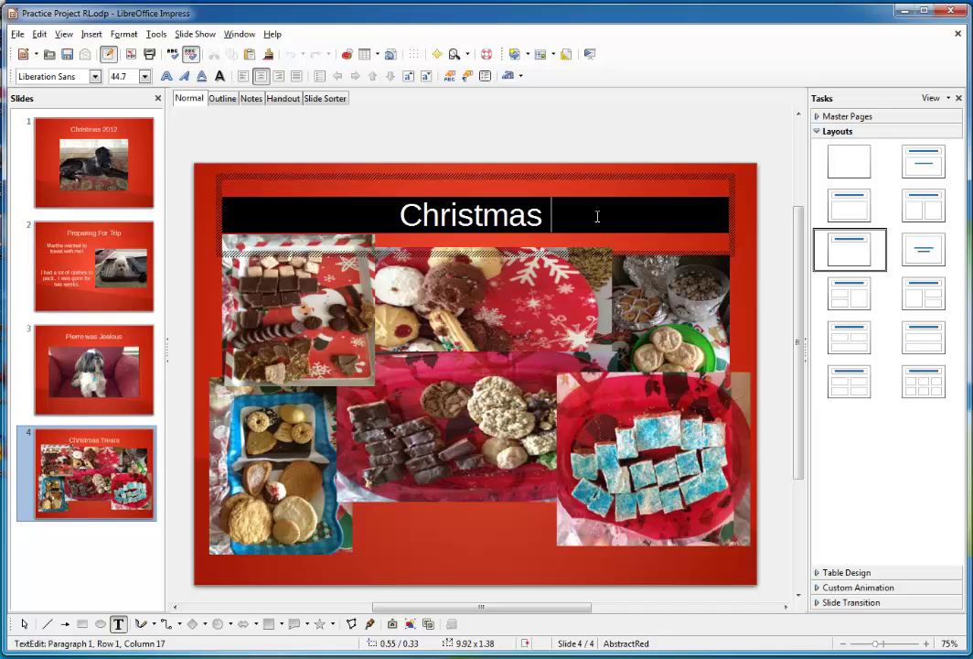
{"action": "type", "text": "Desserts"}
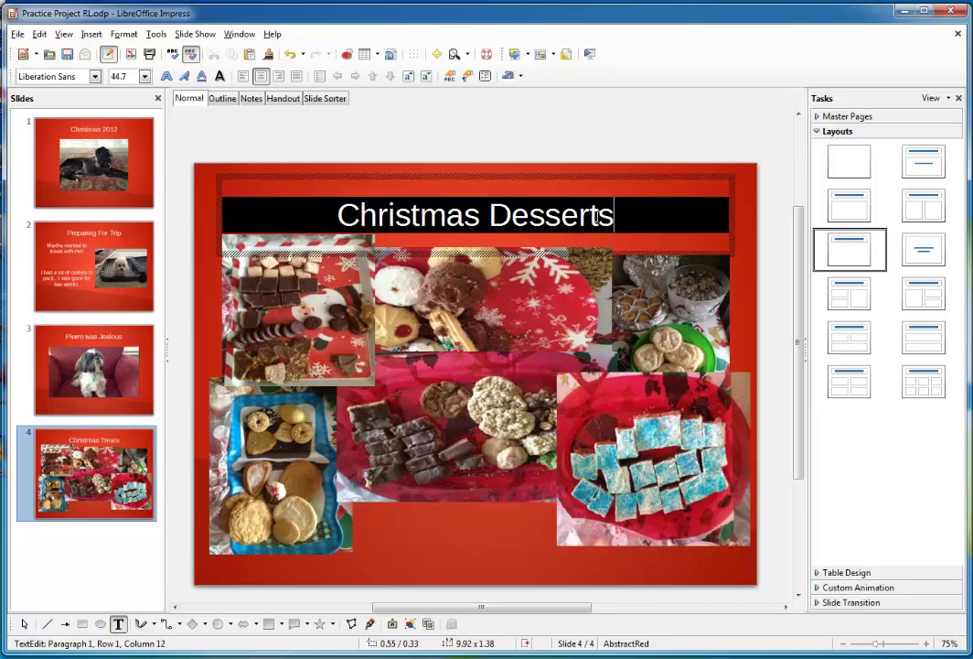
{"action": "left_click_drag", "start_coordinate": [412, 606], "coordinate": [475, 606]}
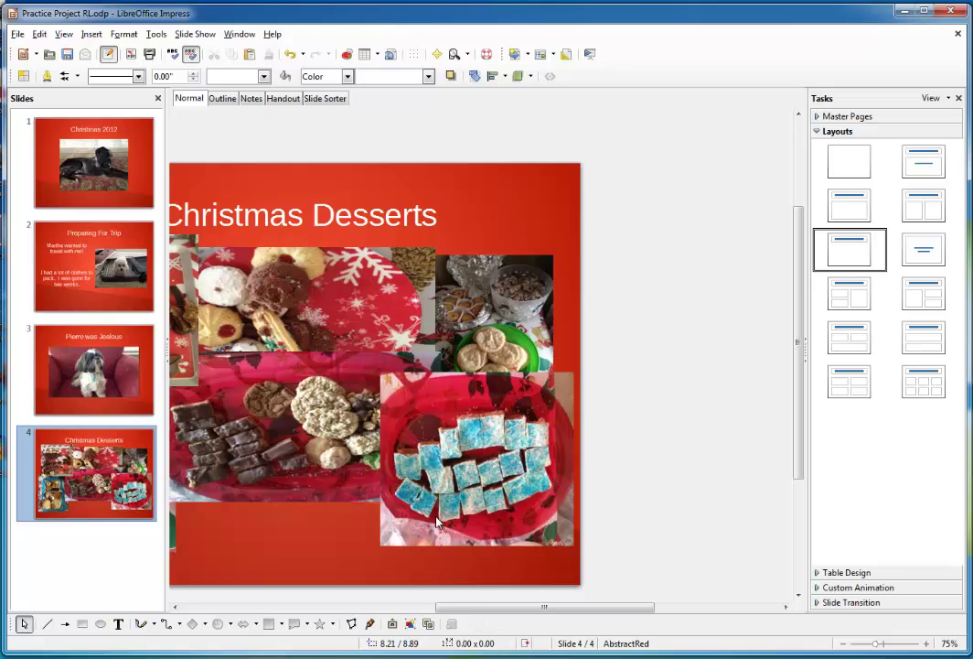
{"action": "left_click_drag", "start_coordinate": [537, 608], "coordinate": [455, 621]}
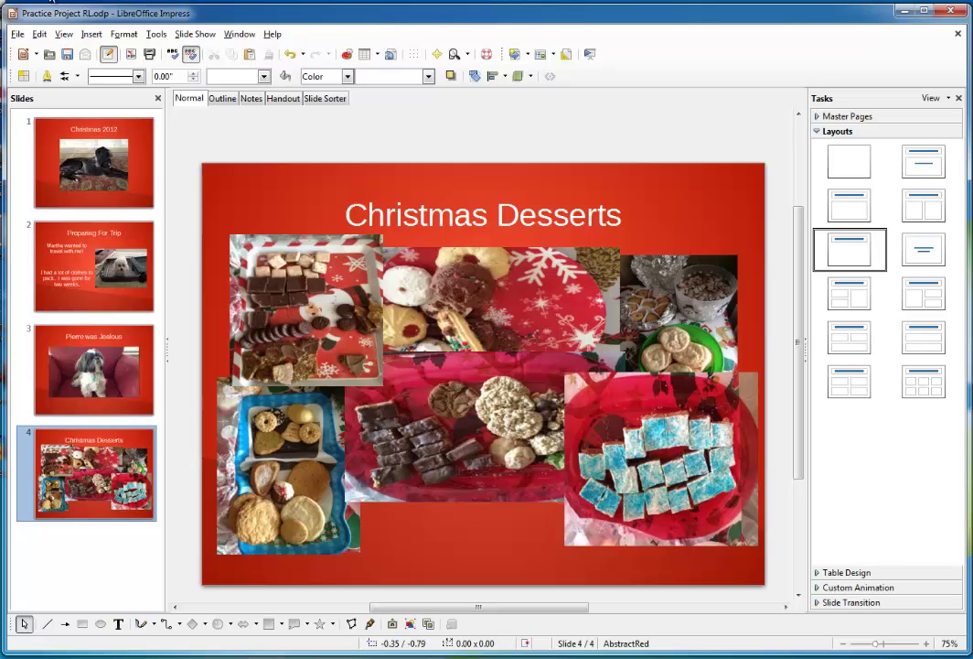
- Format the 'Christmas Desserts' title text in Segoe Print at 36 pt
{"action": "left_click", "coordinate": [137, 75]}
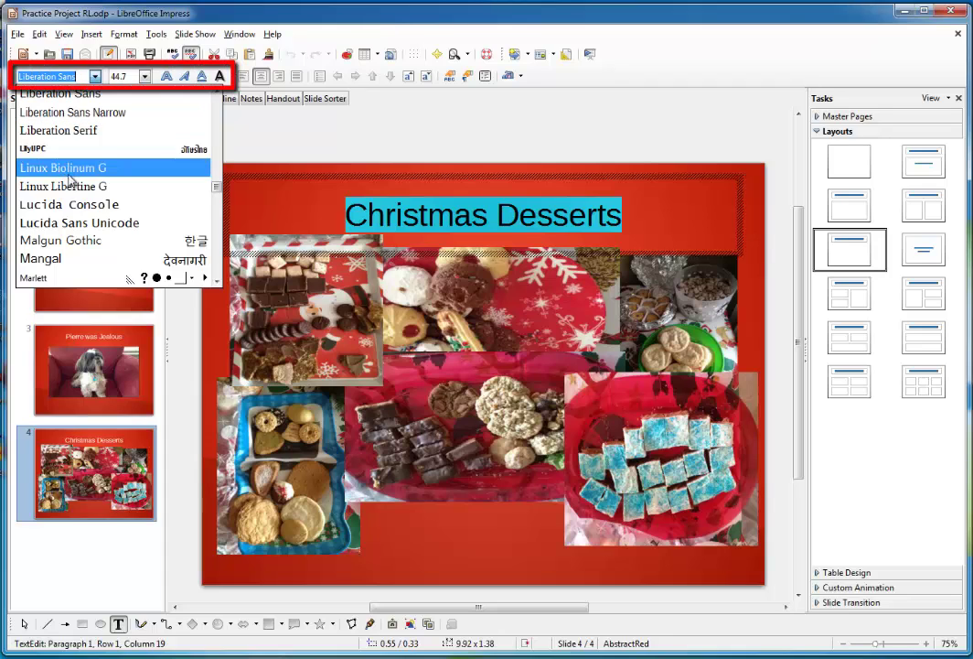
{"action": "left_click_drag", "start_coordinate": [216, 189], "coordinate": [210, 250]}
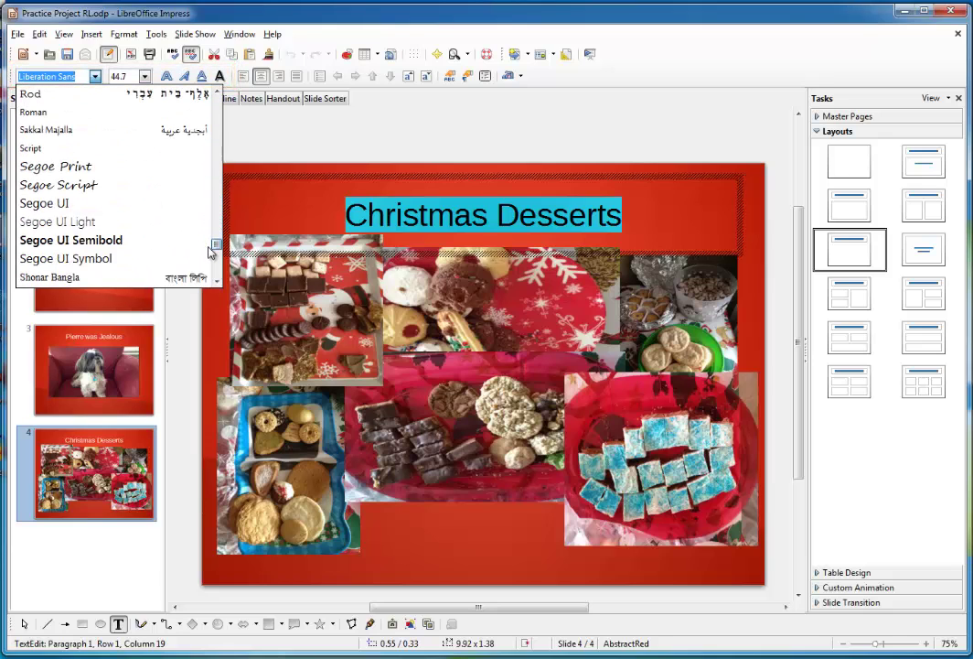
{"action": "left_click", "coordinate": [77, 173]}
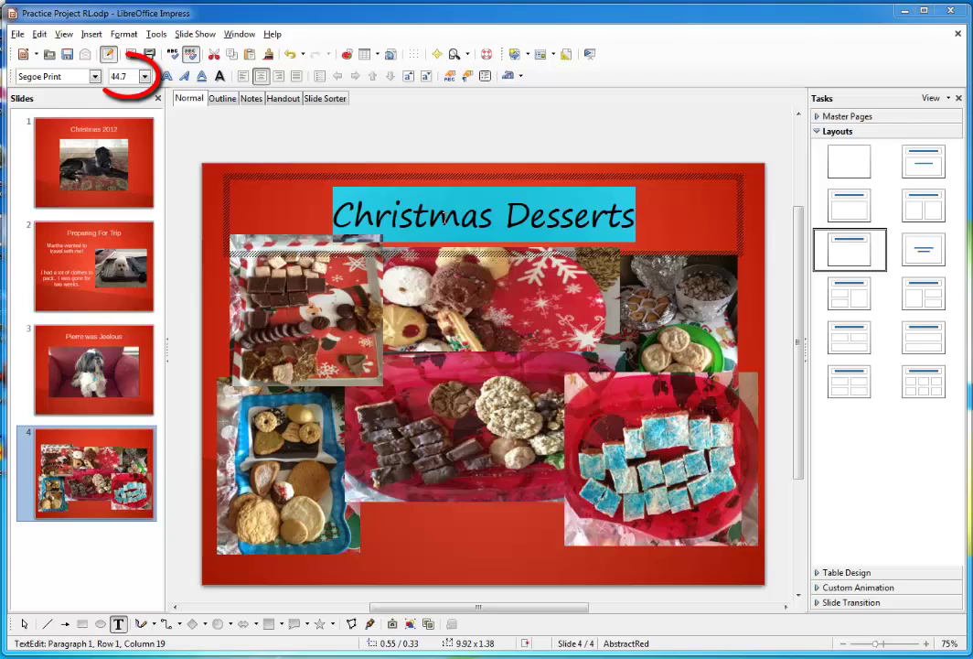
{"action": "left_click", "coordinate": [144, 76]}
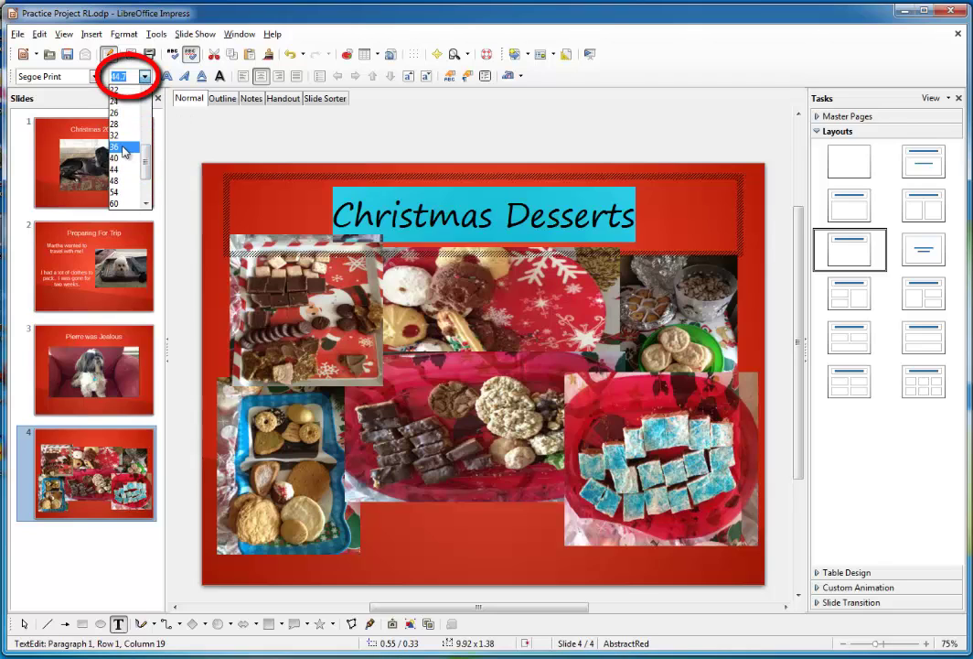
{"action": "left_click", "coordinate": [112, 128]}
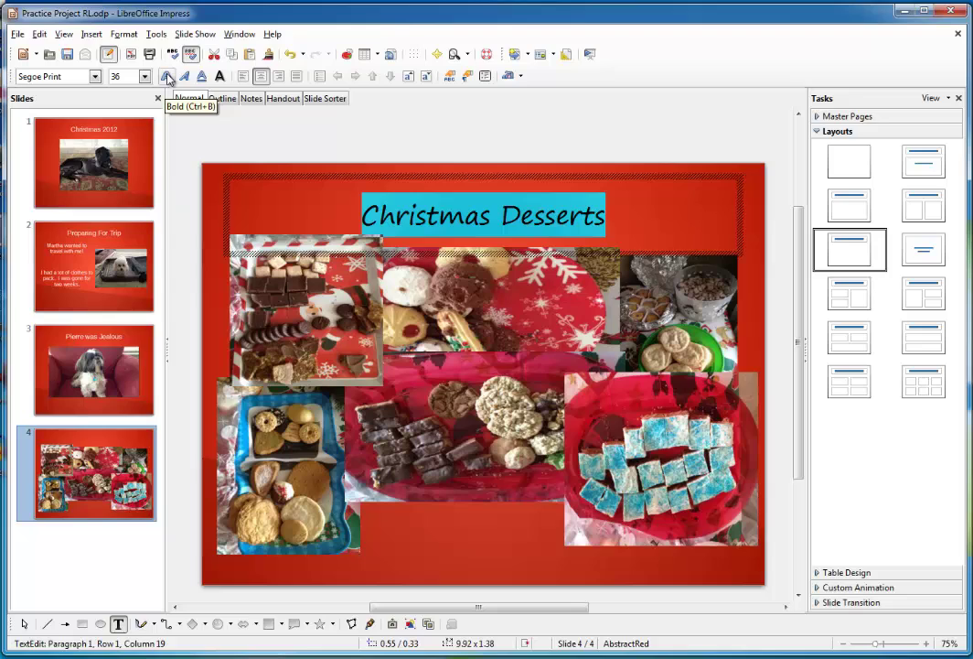
- Turn on Bold, Underline and Shadow for the title, switching Italic on and back off
{"action": "left_click", "coordinate": [167, 77]}
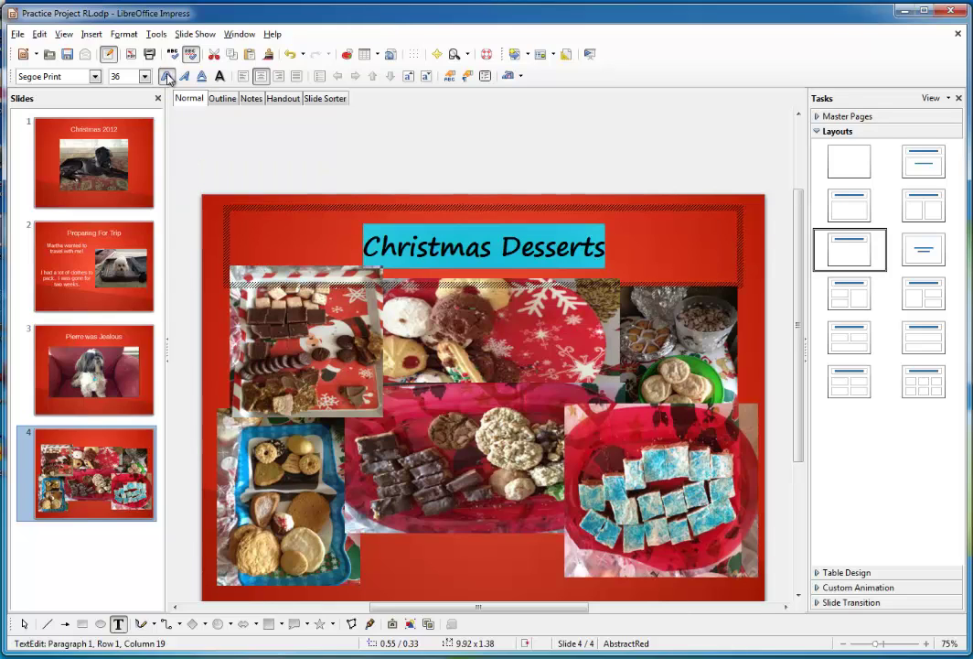
{"action": "left_click", "coordinate": [184, 76]}
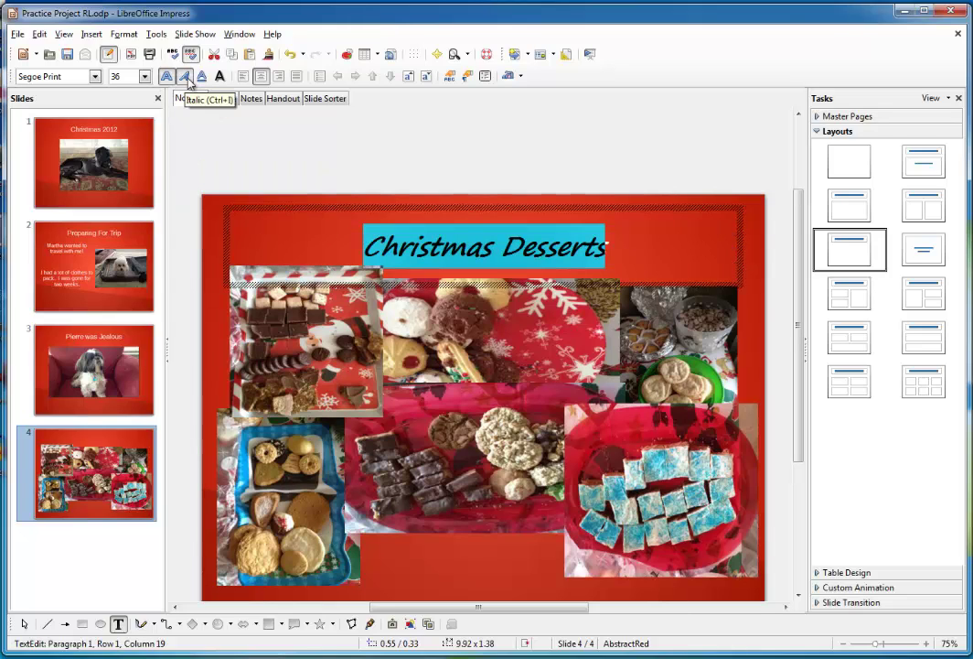
{"action": "left_click", "coordinate": [202, 76]}
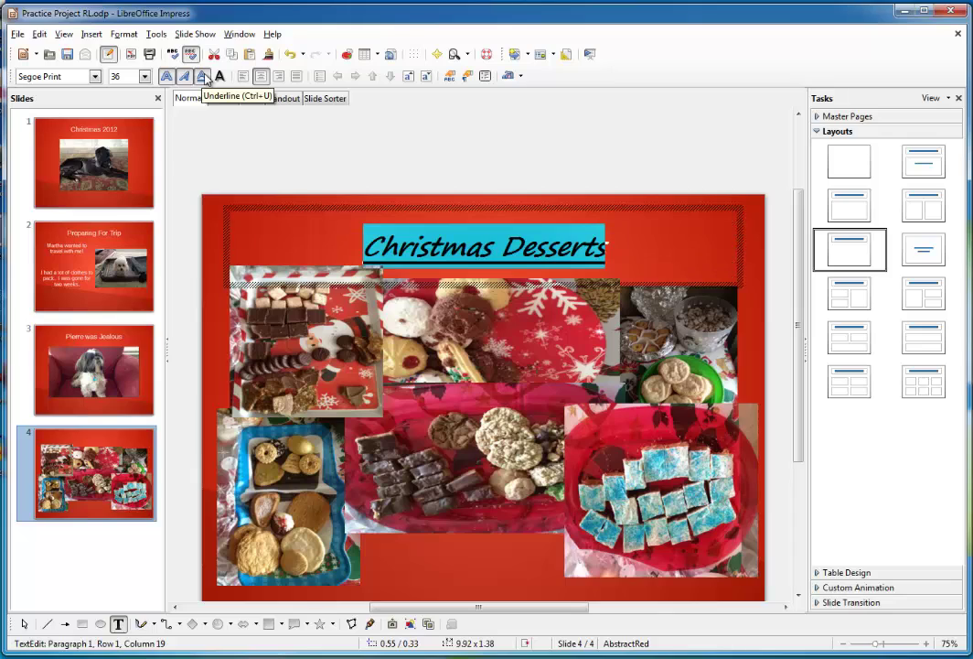
{"action": "left_click", "coordinate": [219, 77]}
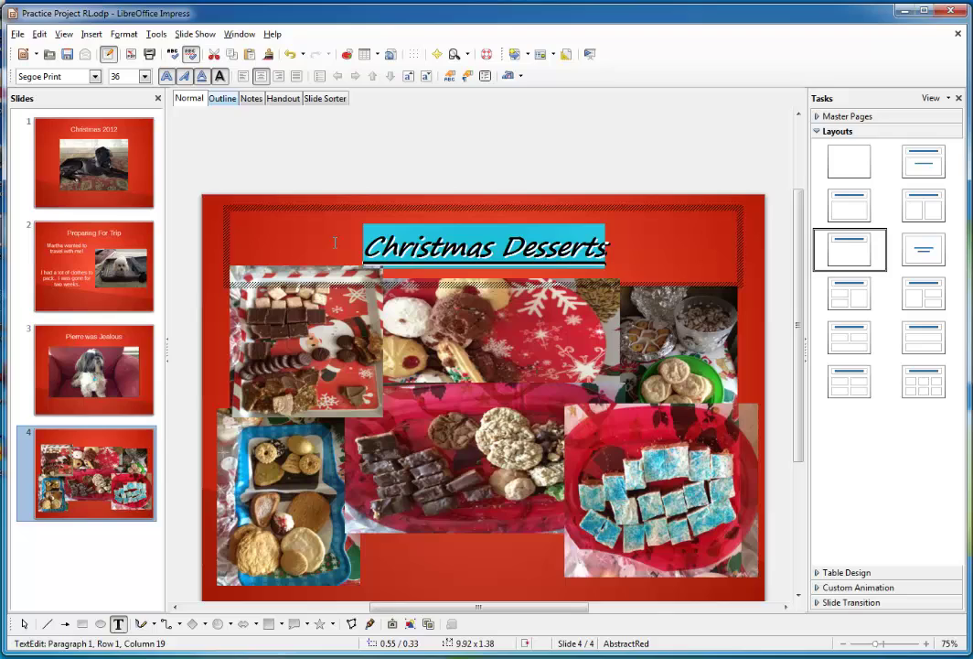
{"action": "left_click", "coordinate": [186, 76]}
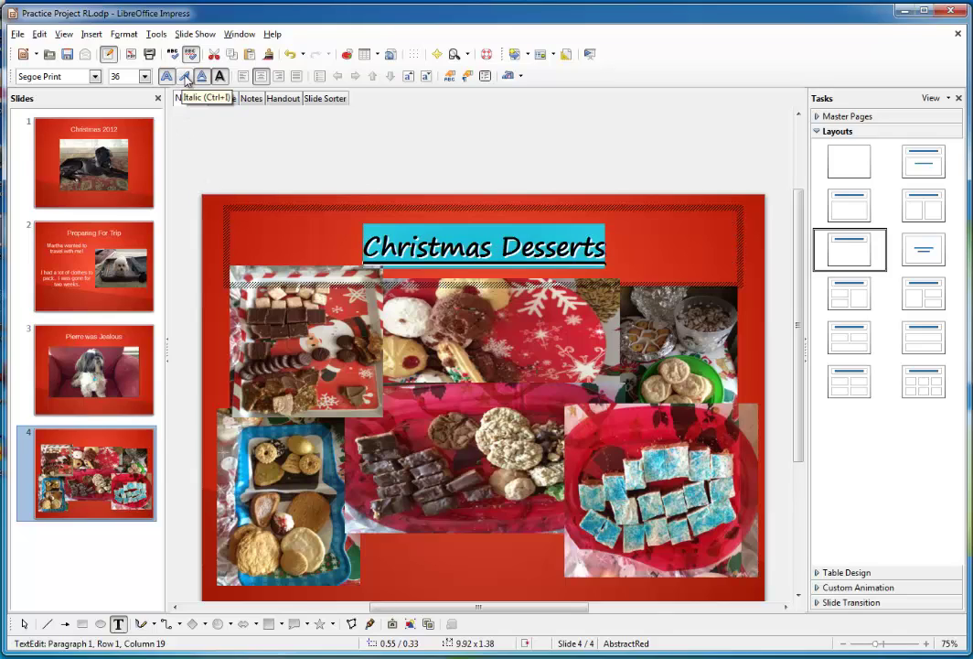
{"action": "left_click", "coordinate": [641, 268]}
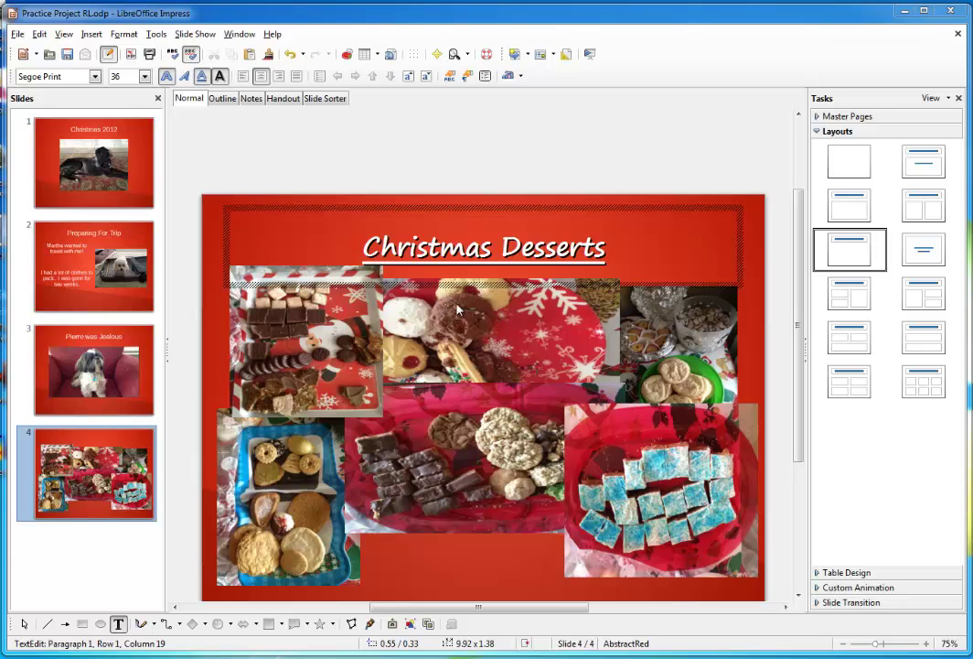
- Narrow the 'Christmas Desserts' title box to its text and move it to the slide's upper-left corner
{"action": "left_click", "coordinate": [490, 249]}
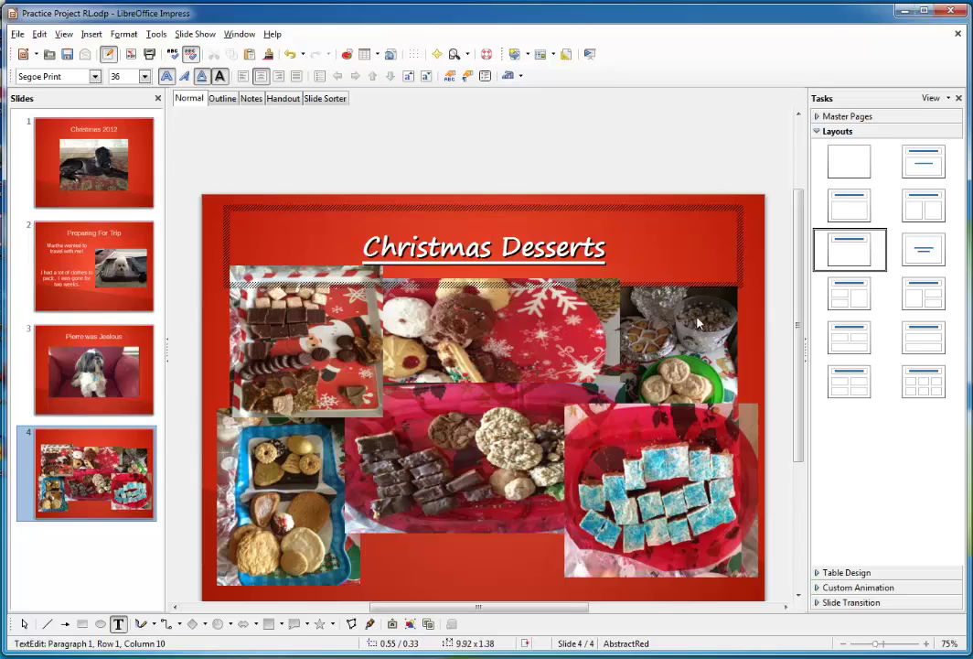
{"action": "left_click", "coordinate": [661, 209]}
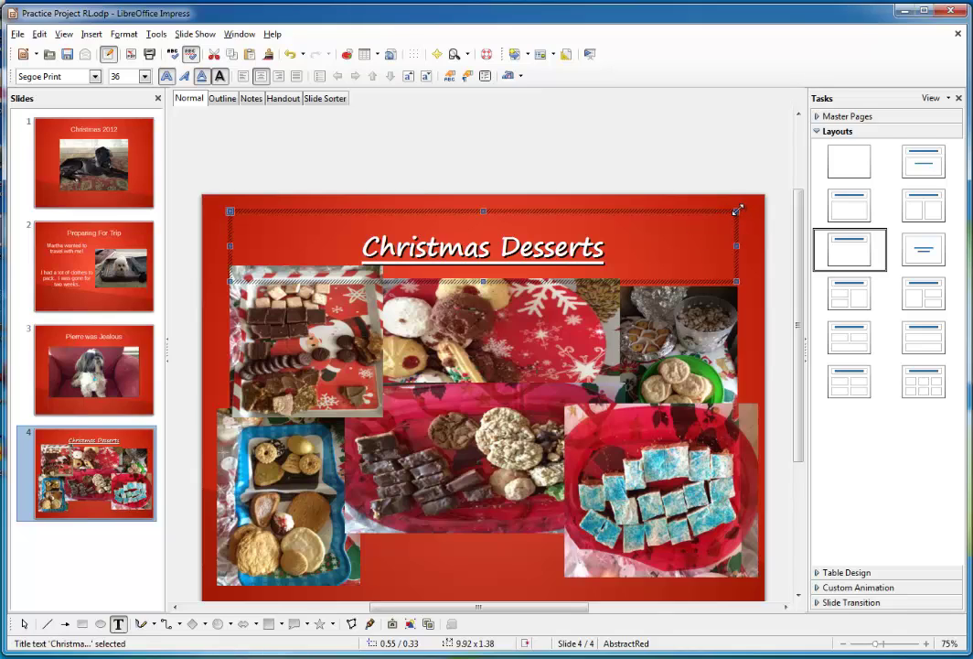
{"action": "left_click_drag", "start_coordinate": [736, 210], "coordinate": [524, 219]}
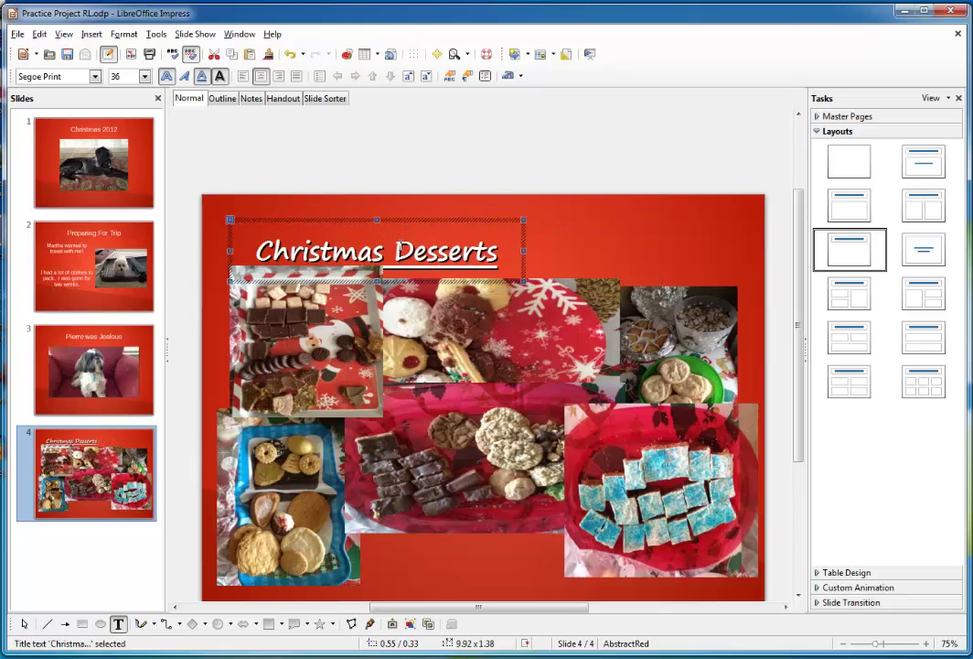
{"action": "left_click_drag", "start_coordinate": [415, 236], "coordinate": [397, 222]}
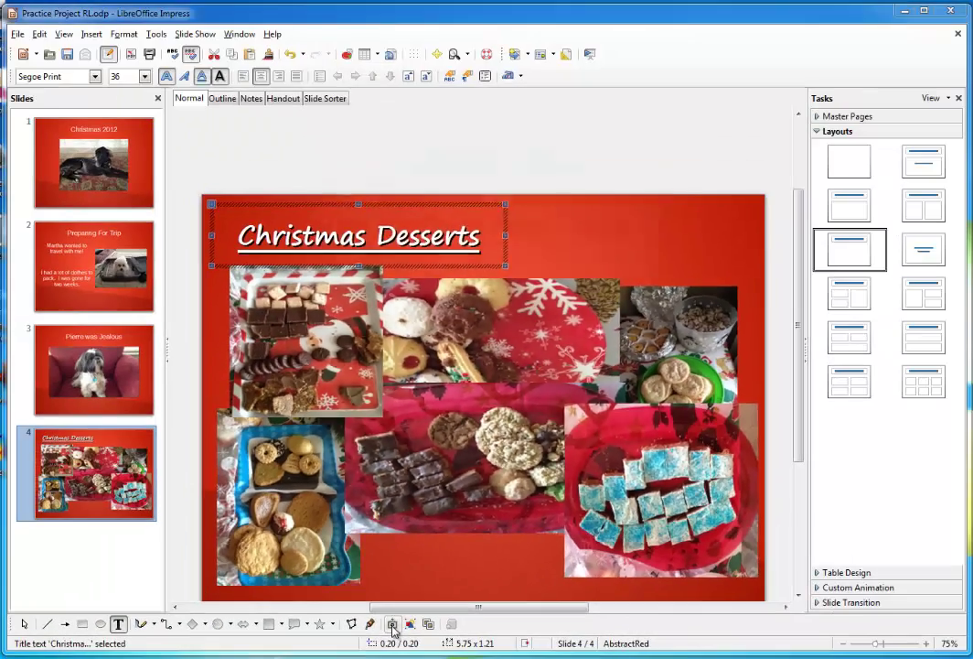
- Insert the yellow Favorite 17 style from the Fontwork Gallery onto the slide
{"action": "left_click", "coordinate": [391, 624]}
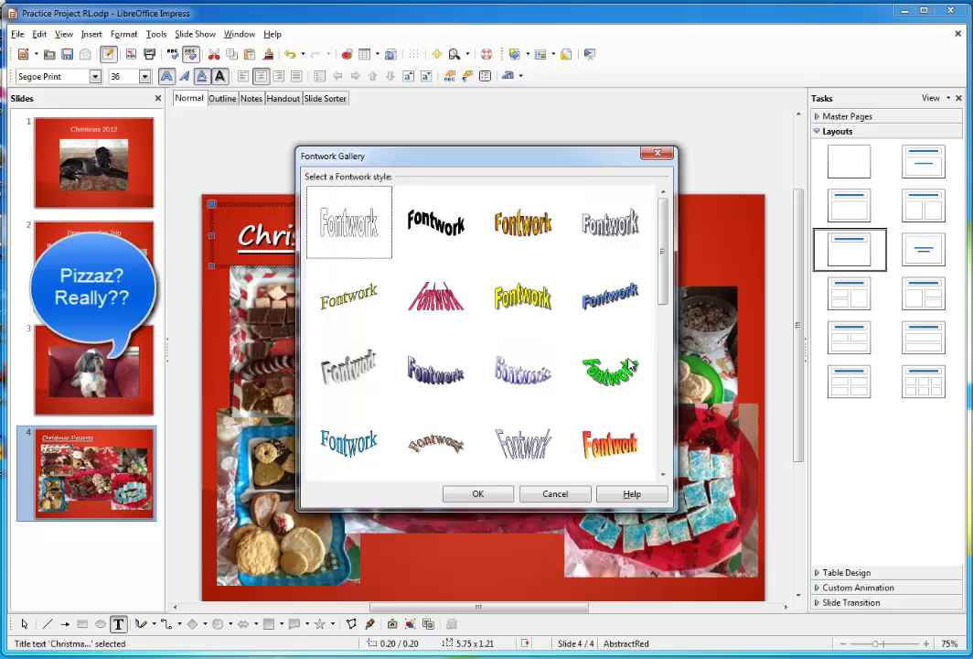
{"action": "left_click_drag", "start_coordinate": [665, 256], "coordinate": [663, 326]}
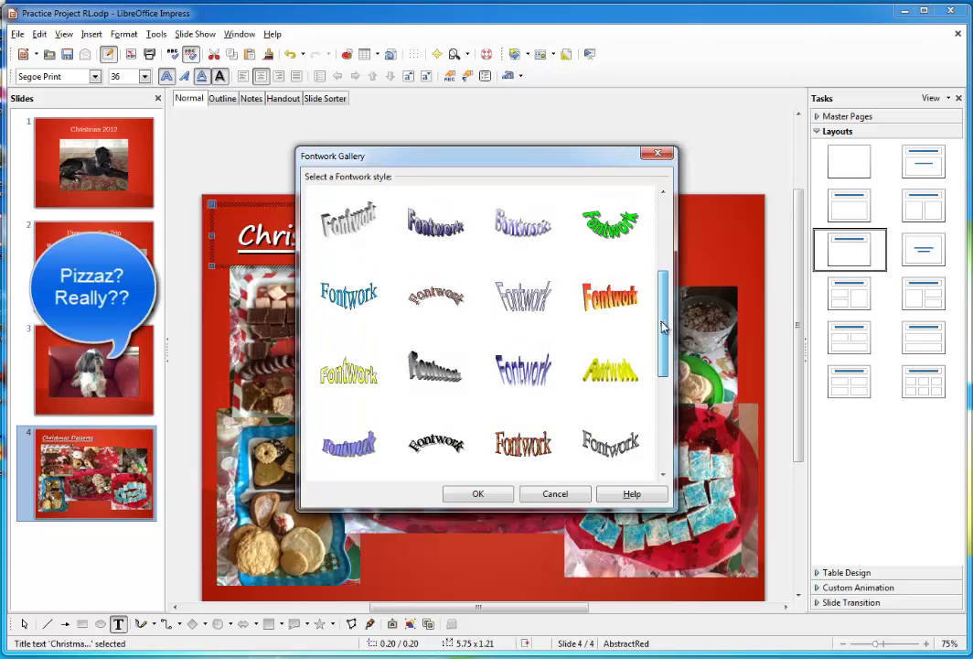
{"action": "left_click", "coordinate": [346, 383]}
{"action": "left_click", "coordinate": [480, 495]}
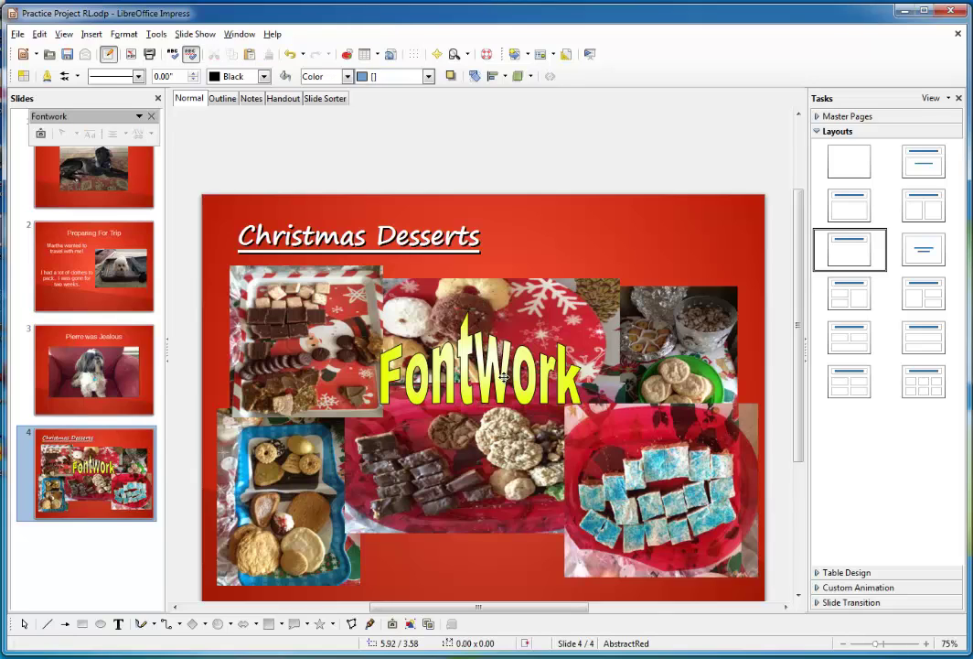
- Replace the Fontwork object's wording 'Fontwork' with 'Delicious!'
{"action": "double_click", "coordinate": [504, 375]}
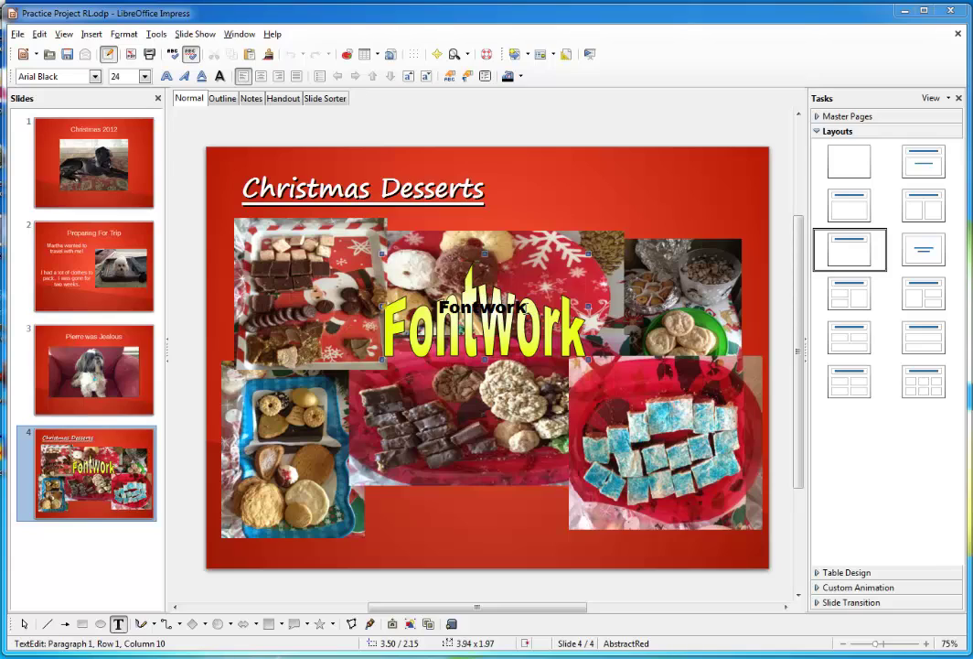
{"action": "key", "text": "shift+Left"}
{"action": "key", "text": "shift+Left"}
{"action": "key", "text": "shift+Left"}
{"action": "key", "text": "shift+Left"}
{"action": "key", "text": "shift+Left"}
{"action": "key", "text": "shift+Left"}
{"action": "key", "text": "shift+Left"}
{"action": "key", "text": "shift+Left"}
{"action": "key", "text": "shift+Left"}
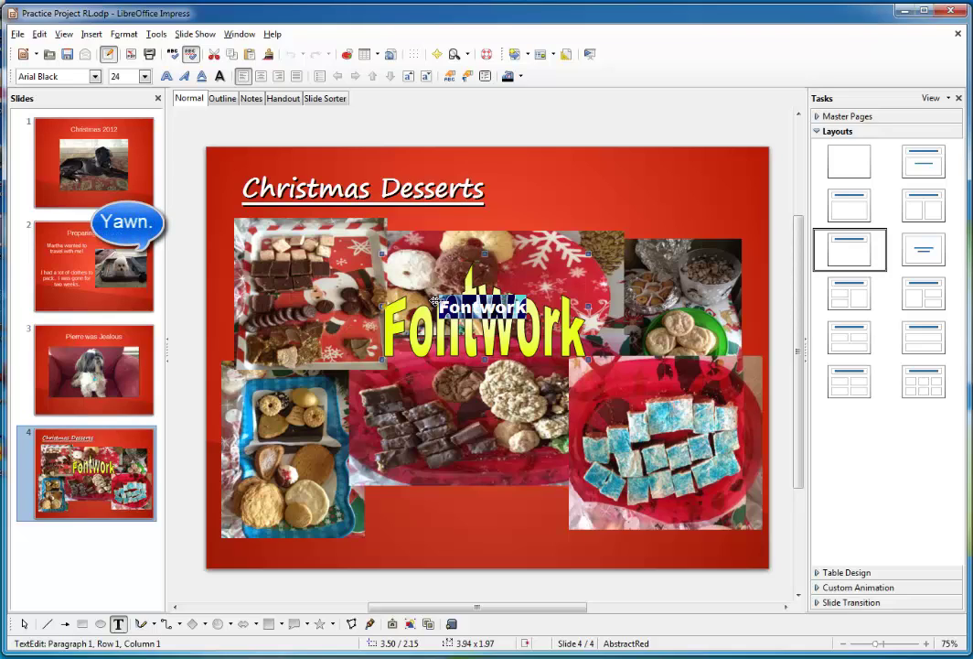
{"action": "type", "text": "Delic"}
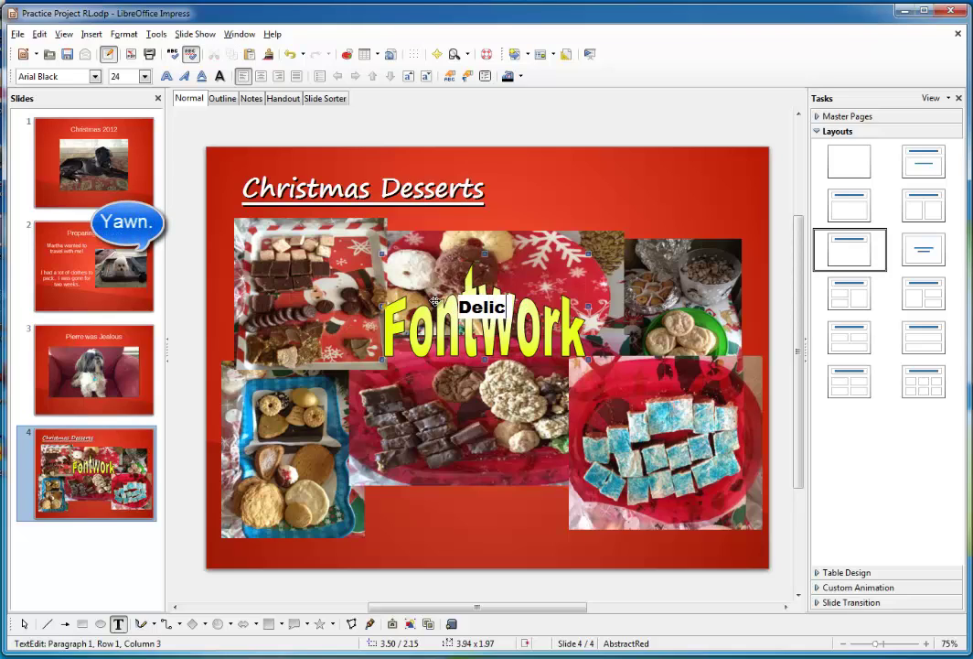
{"action": "type", "text": "ious!"}
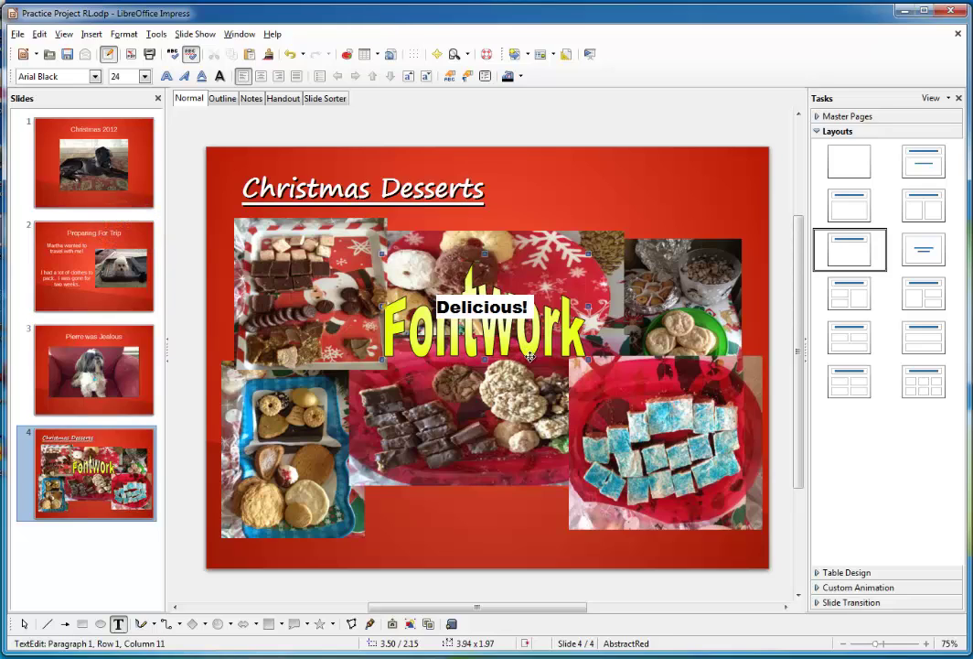
{"action": "left_click", "coordinate": [527, 363]}
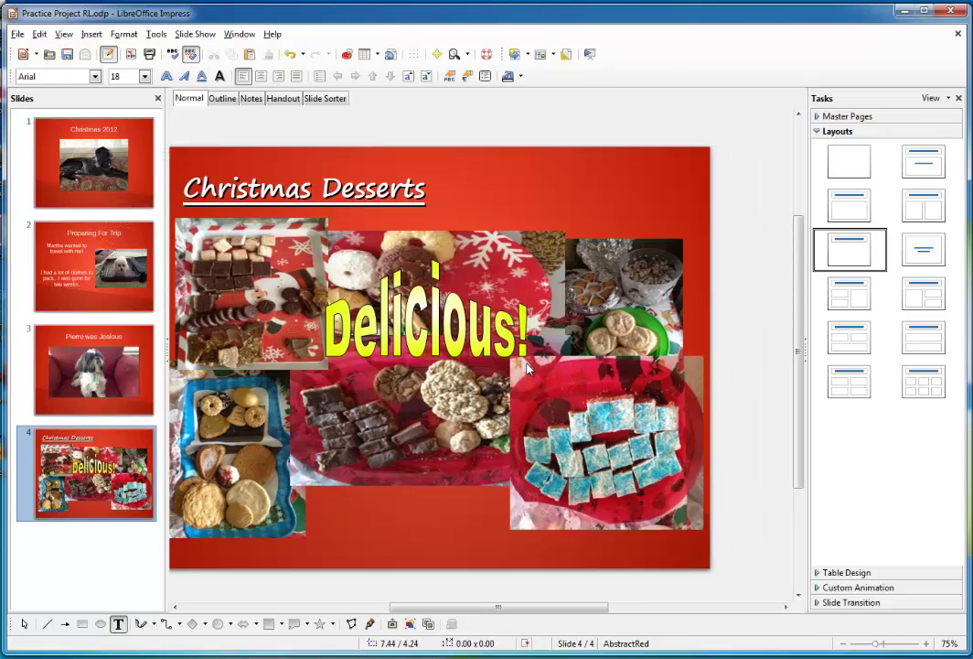
- Shrink the 'Delicious!' Fontwork slightly and place it at the top right beside the title
{"action": "left_click", "coordinate": [421, 341]}
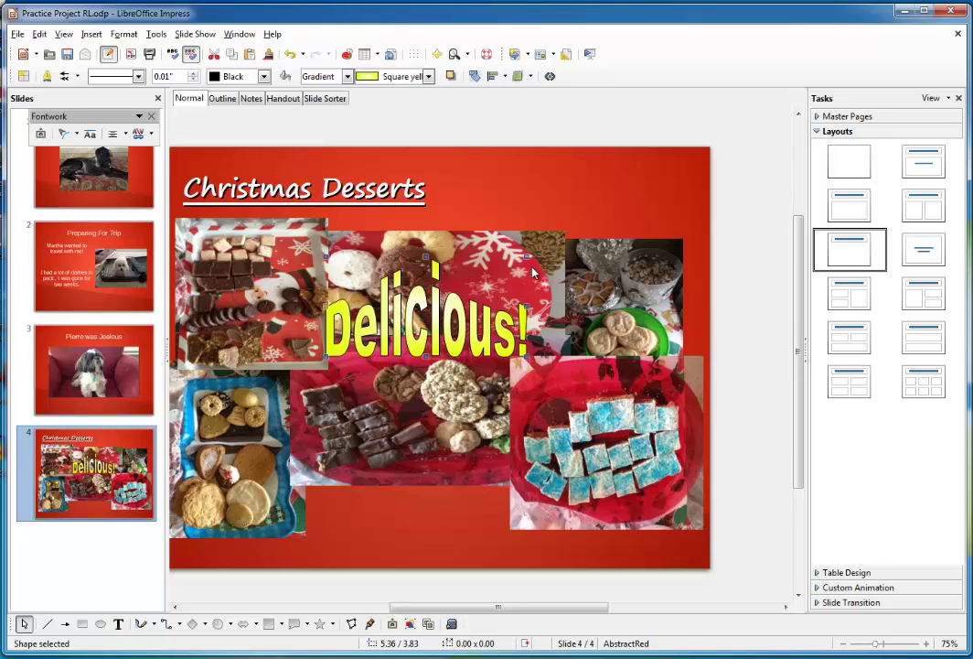
{"action": "left_click_drag", "start_coordinate": [498, 270], "coordinate": [489, 279]}
{"action": "left_click_drag", "start_coordinate": [424, 335], "coordinate": [621, 209]}
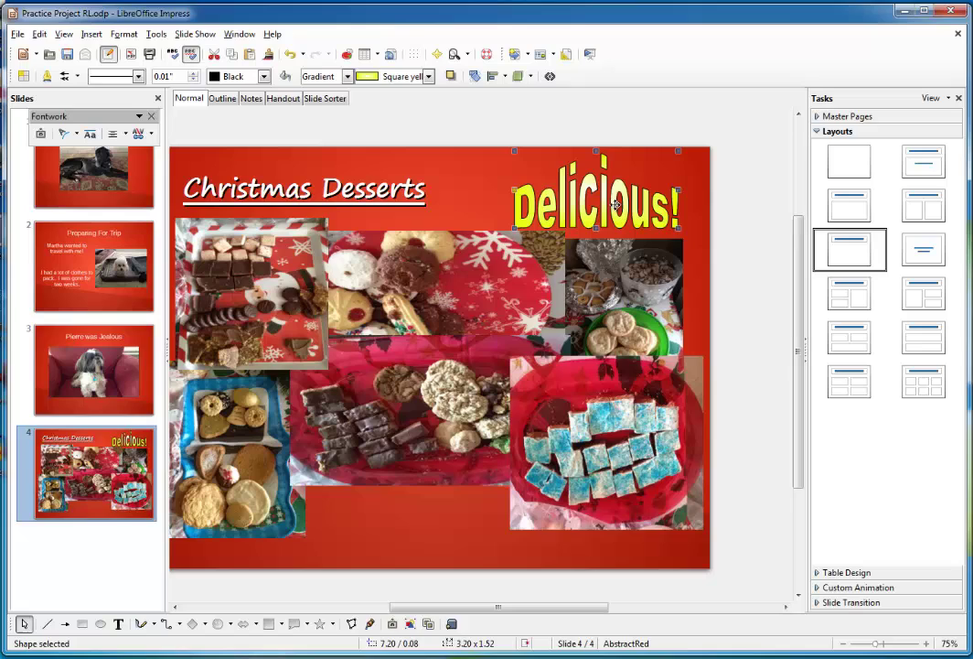
{"action": "left_click_drag", "start_coordinate": [681, 231], "coordinate": [674, 218]}
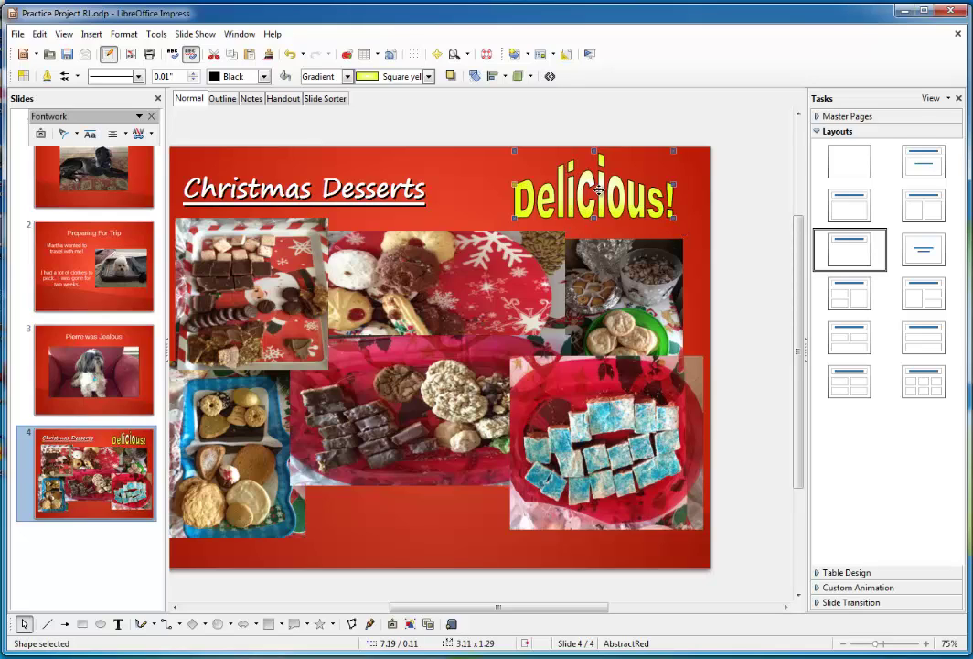
{"action": "left_click_drag", "start_coordinate": [473, 607], "coordinate": [440, 622]}
{"action": "scroll", "coordinate": [440, 622], "scroll_direction": "down", "scroll_amount": 1}
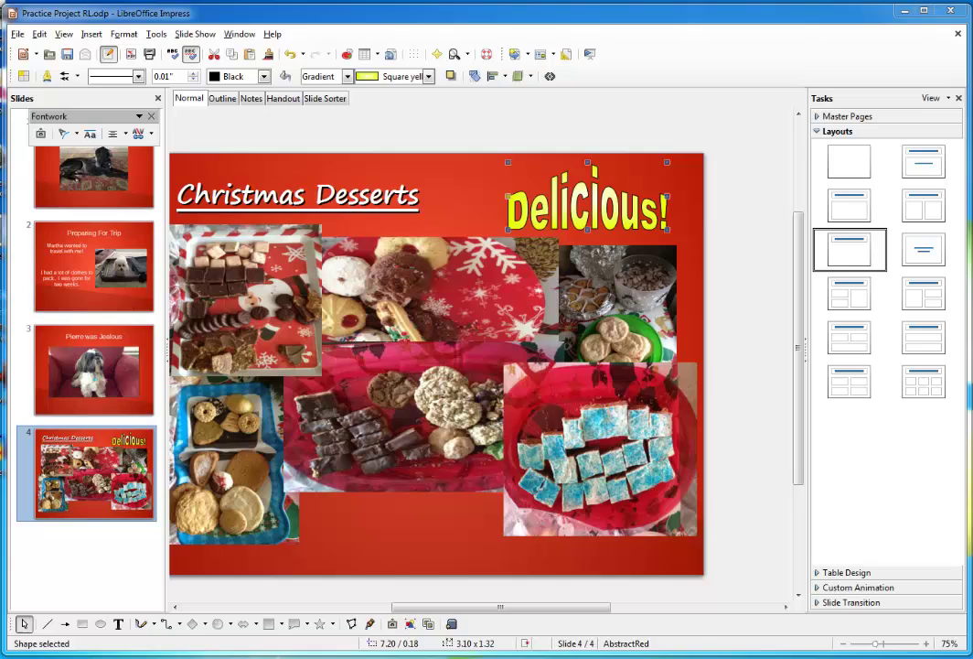